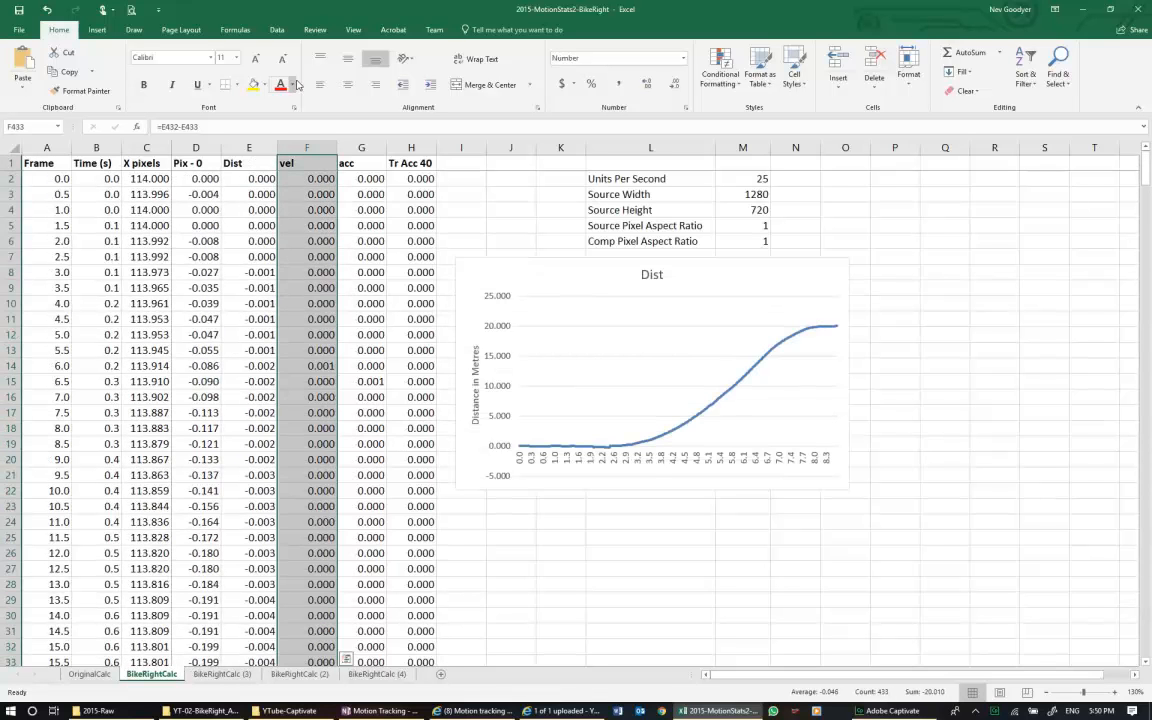
Insert a 2-D line chart of the vel column and place it directly below the Dist chart.
{"action": "left_click", "coordinate": [100, 31]}
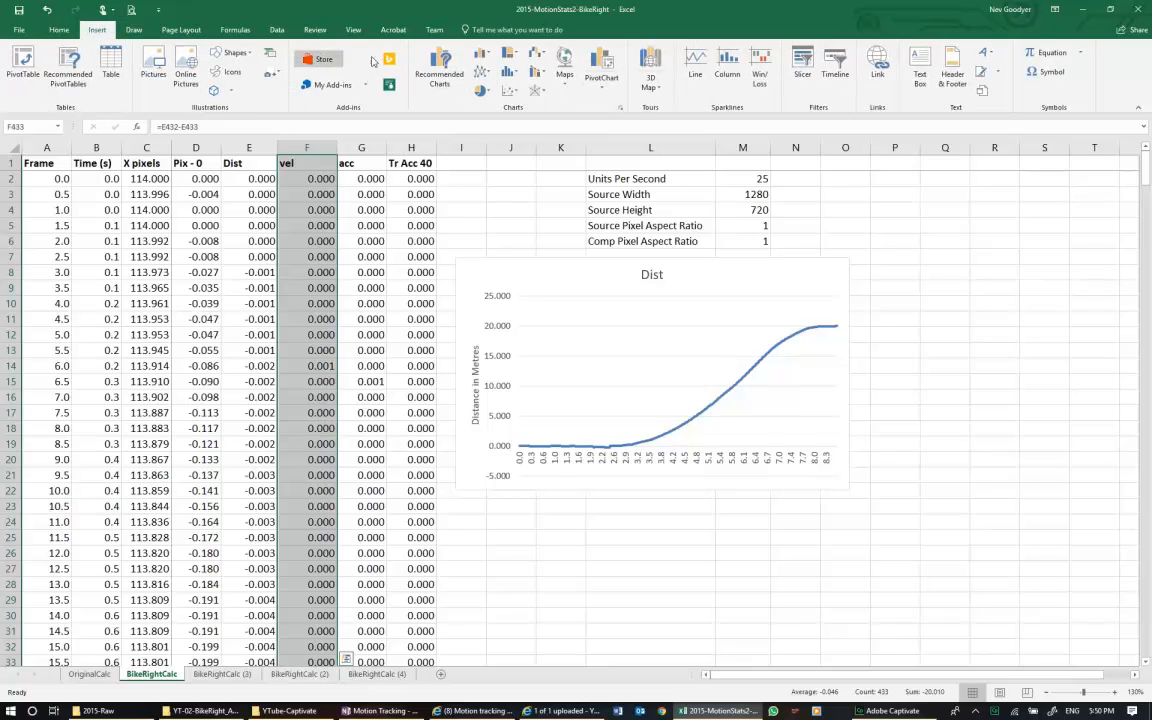
{"action": "left_click", "coordinate": [481, 73]}
{"action": "left_click", "coordinate": [484, 112]}
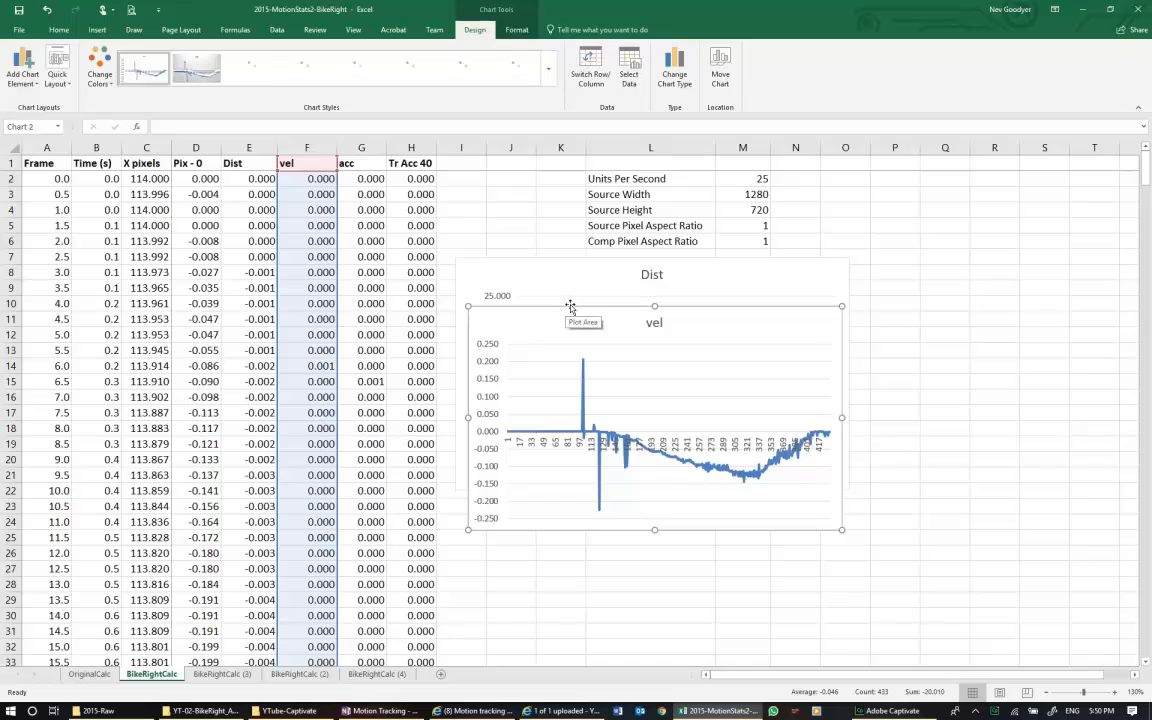
{"action": "left_click_drag", "start_coordinate": [544, 301], "coordinate": [560, 497]}
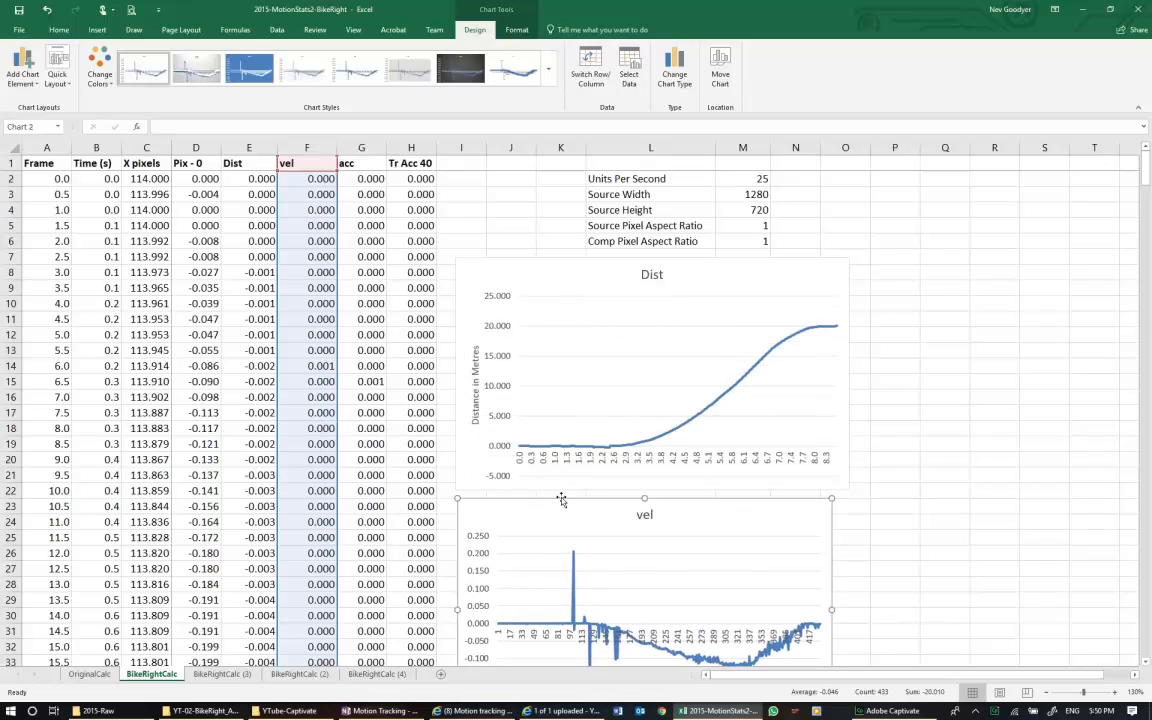
Copy the values range reference of the vel chart's data series, leaving the series itself unedited.
{"action": "scroll", "coordinate": [895, 503], "scroll_direction": "down", "scroll_amount": 4}
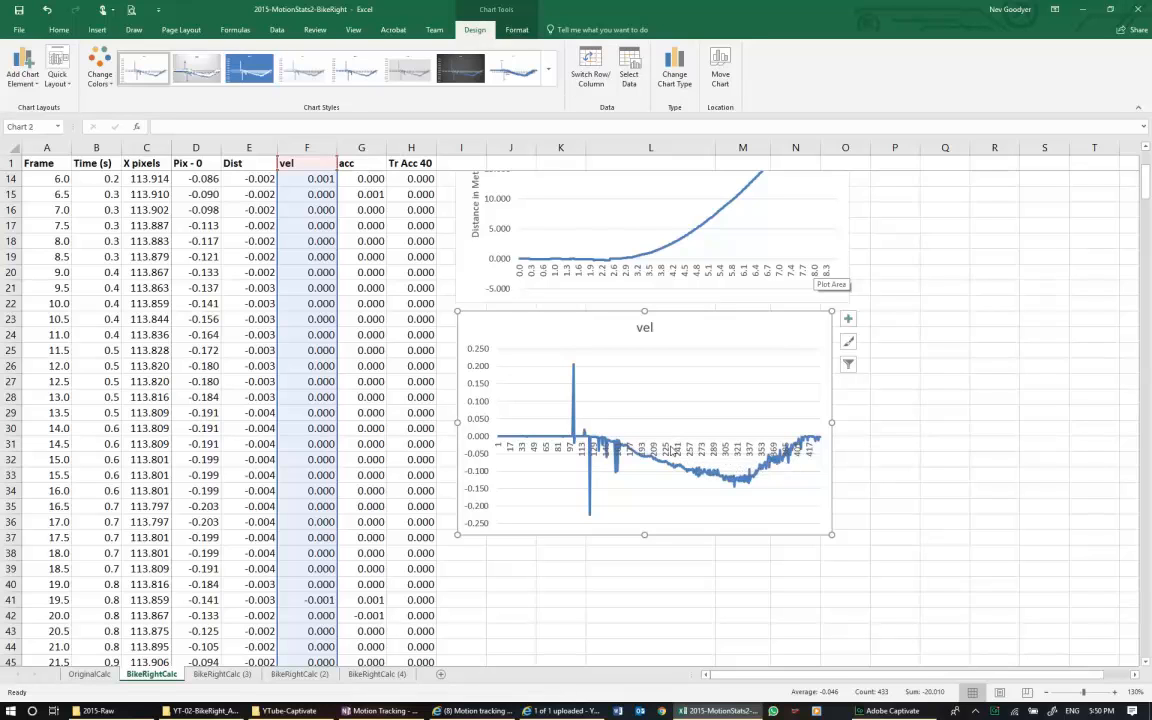
{"action": "right_click", "coordinate": [645, 414]}
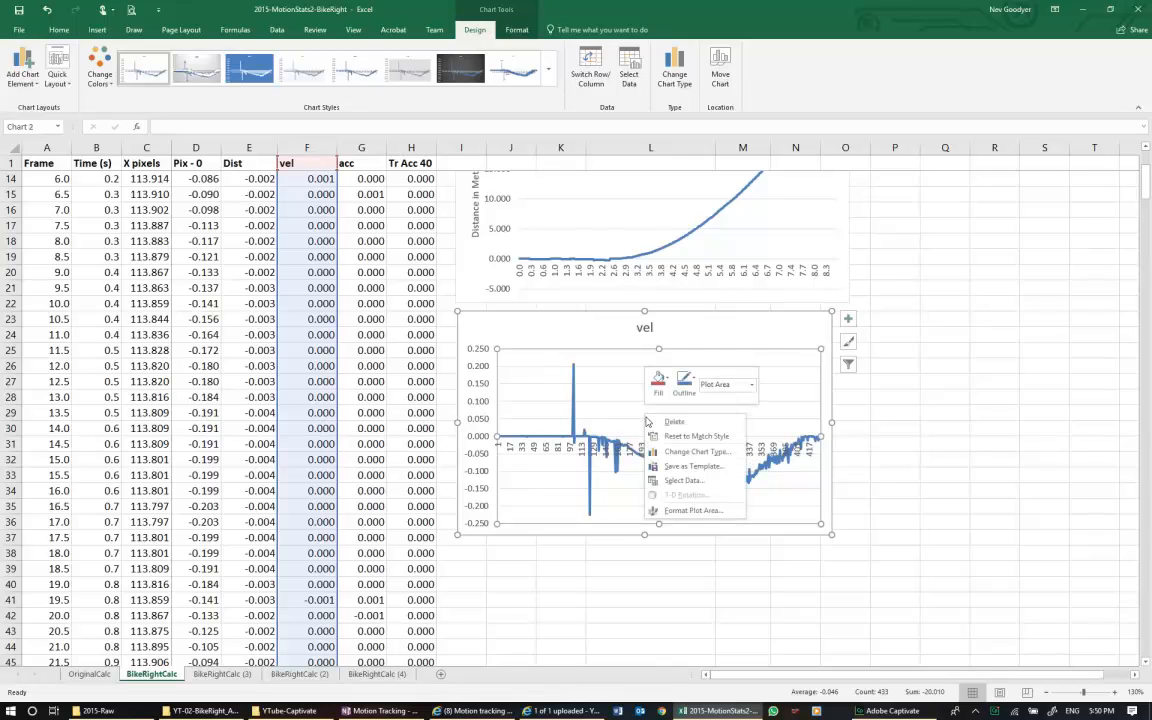
{"action": "left_click", "coordinate": [674, 480]}
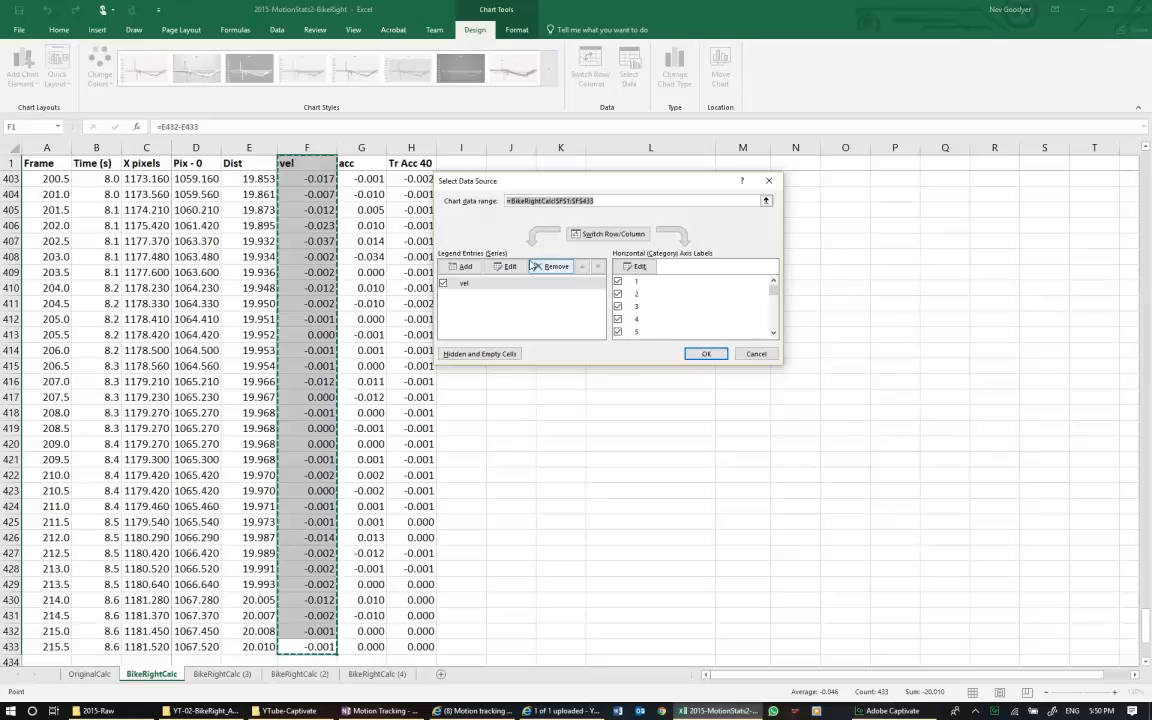
{"action": "left_click", "coordinate": [506, 266]}
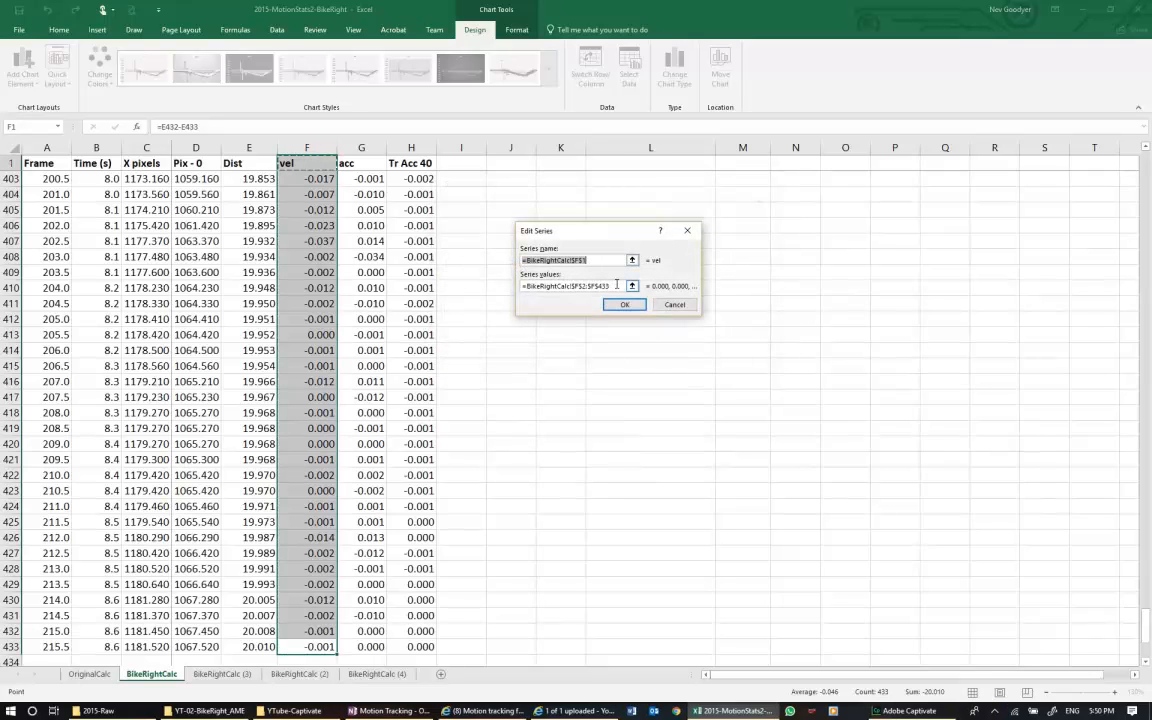
{"action": "left_click_drag", "start_coordinate": [616, 286], "coordinate": [519, 287]}
{"action": "key", "text": "ctrl+c"}
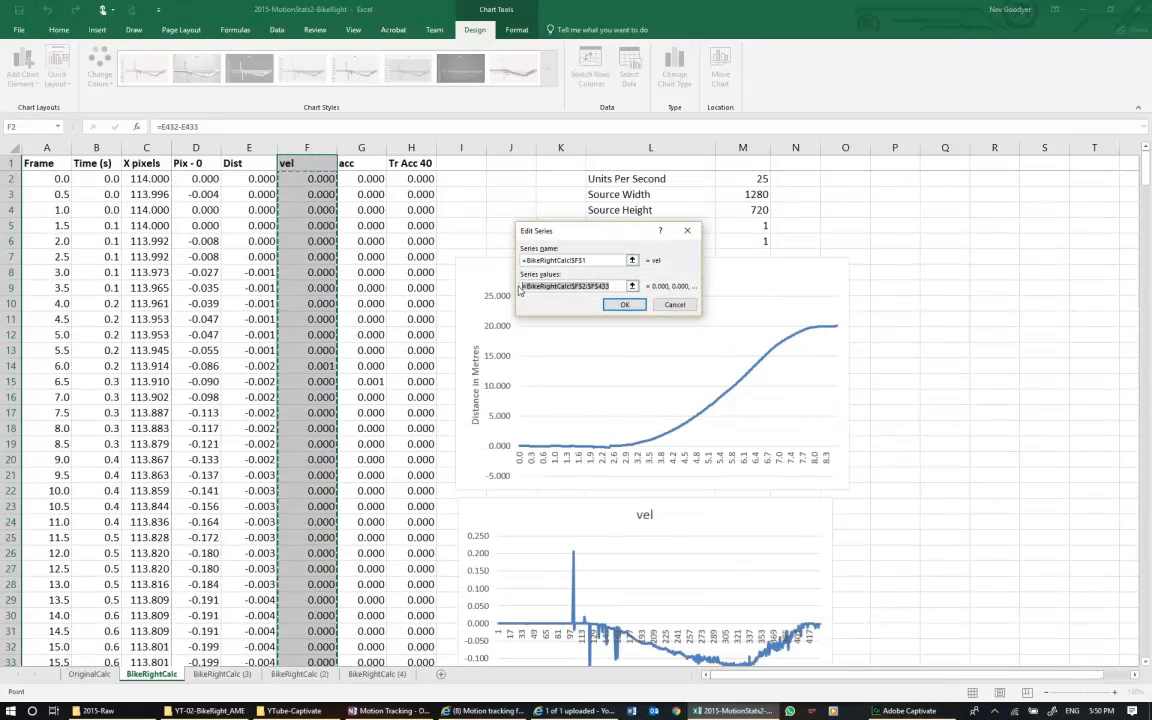
{"action": "left_click", "coordinate": [675, 305]}
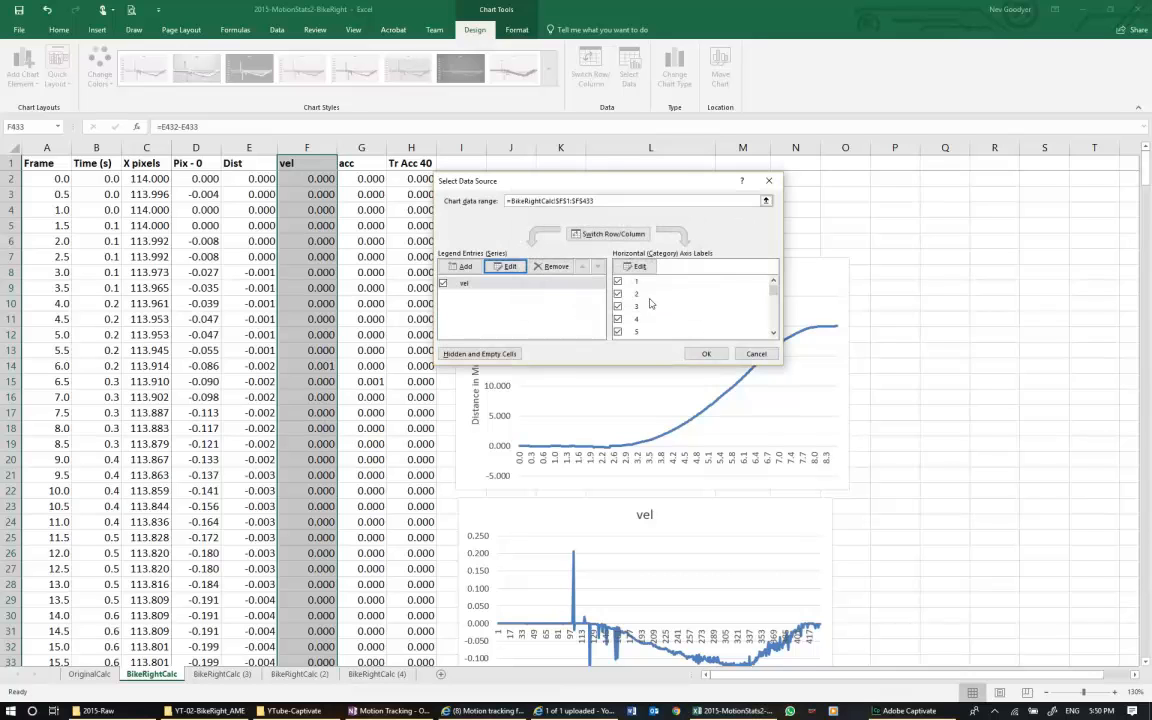
Set the vel chart's horizontal axis labels to the Time column, range =BikeRightCalc!$B$2:$B$433.
{"action": "left_click", "coordinate": [580, 243]}
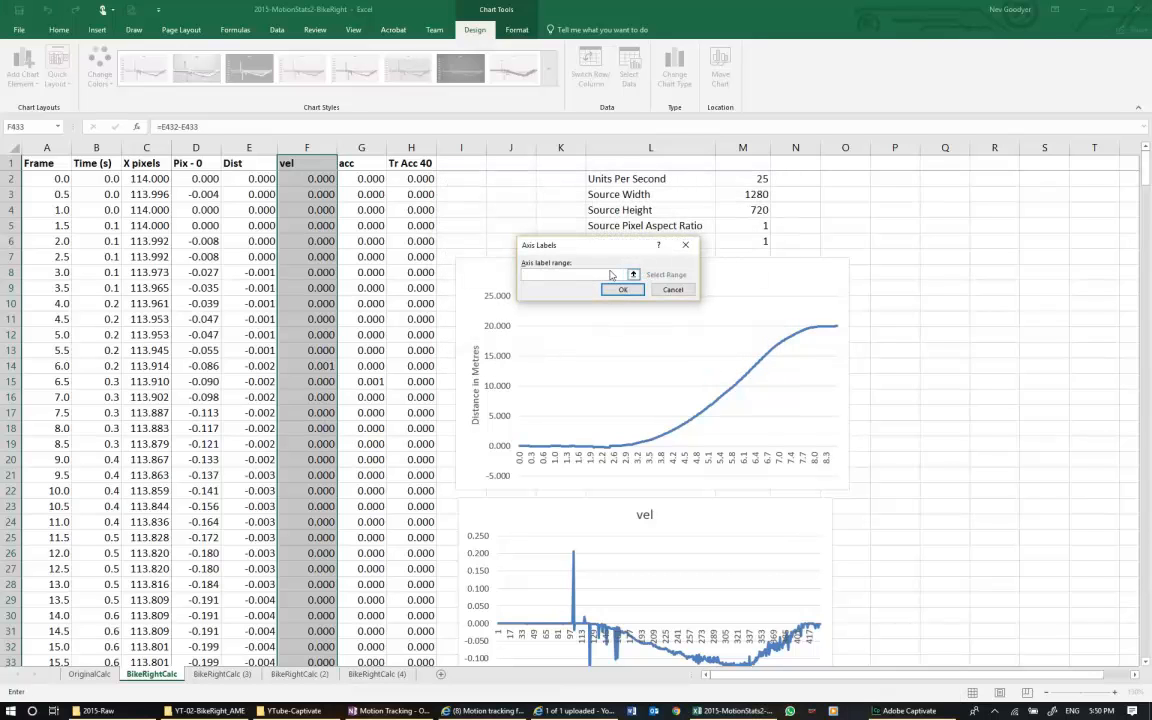
{"action": "key", "text": "ctrl+v"}
{"action": "type", "text": "b"}
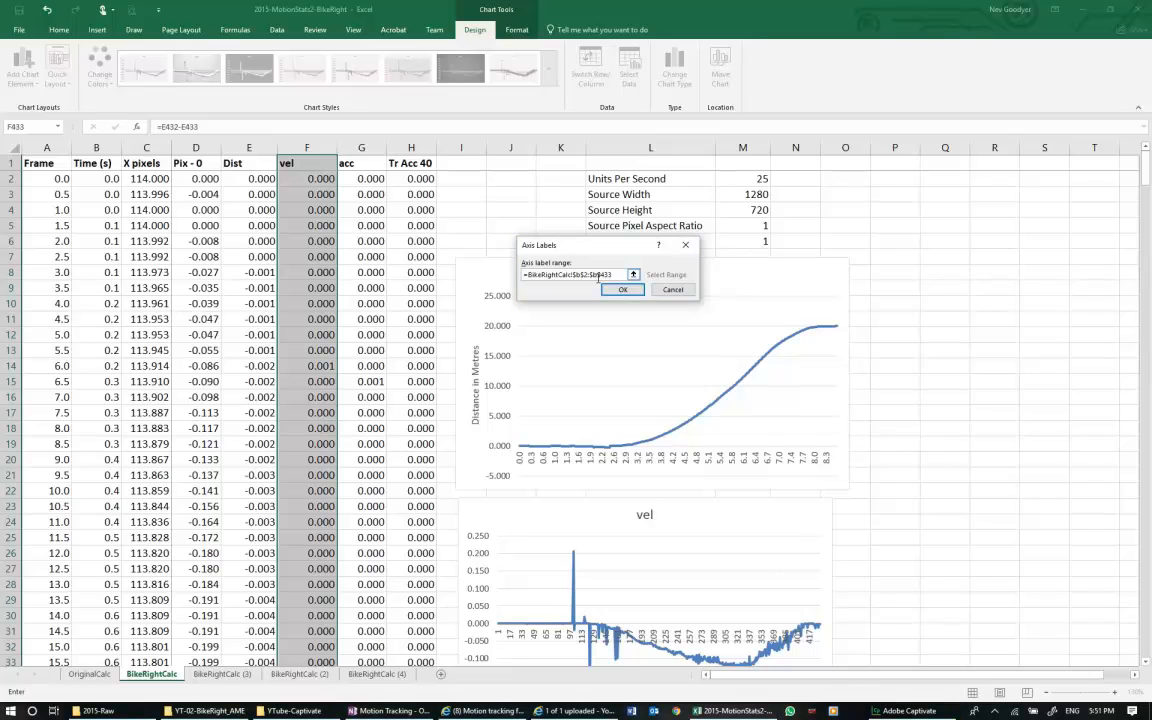
{"action": "left_click", "coordinate": [622, 289]}
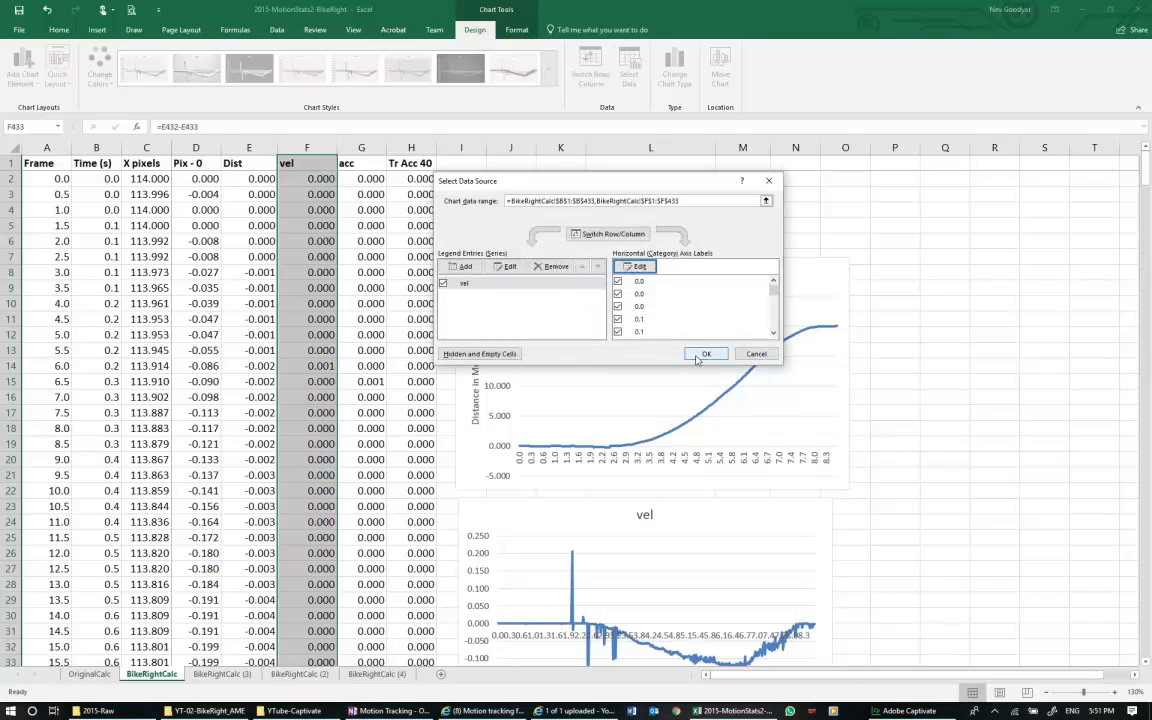
{"action": "left_click", "coordinate": [705, 354]}
Widen the vel chart to about the same right edge as the Dist chart above it.
{"action": "scroll", "coordinate": [731, 492], "scroll_direction": "down", "scroll_amount": 2}
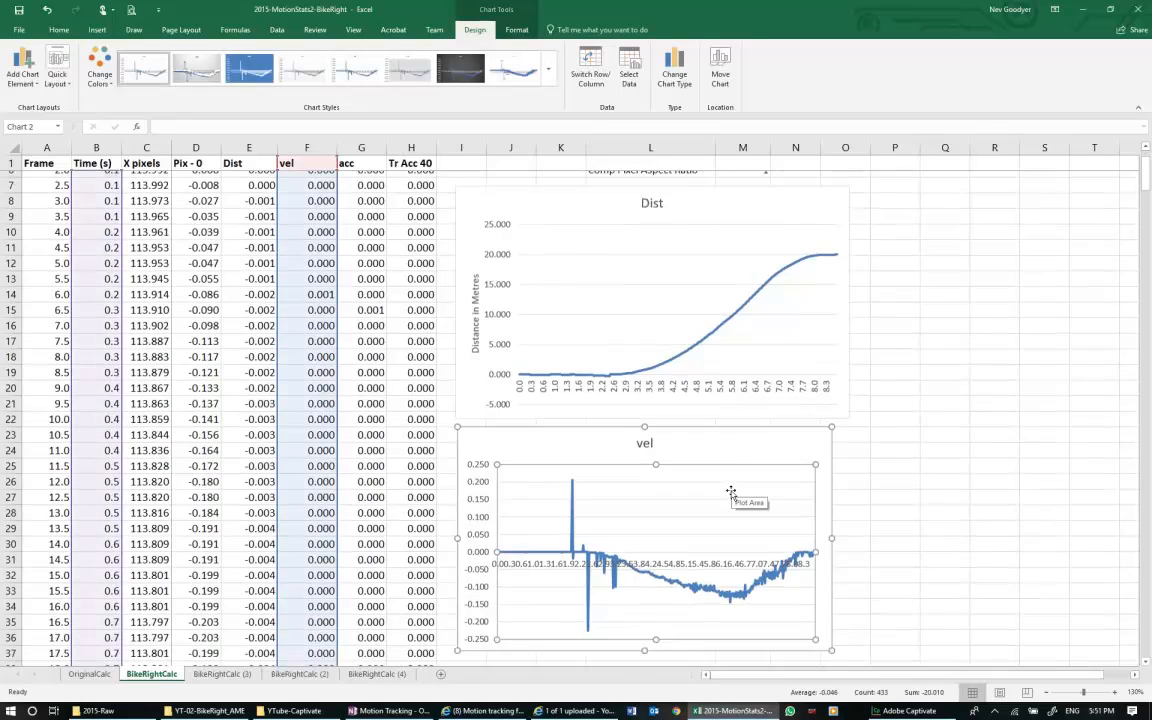
{"action": "scroll", "coordinate": [731, 492], "scroll_direction": "down", "scroll_amount": 2}
{"action": "left_click_drag", "start_coordinate": [833, 423], "coordinate": [852, 421]}
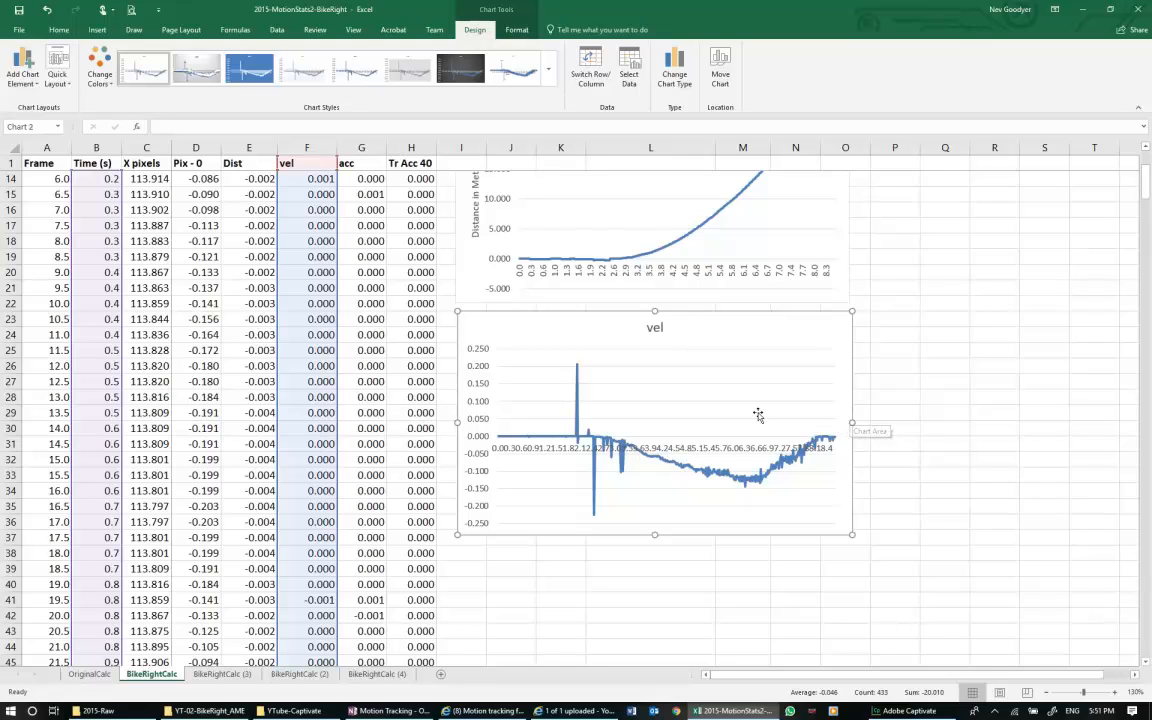
Examine the formulas behind the vel and Dist columns in cells F2, F11, E10, E11 and F192.
{"action": "left_click_drag", "start_coordinate": [1148, 190], "coordinate": [1124, 162]}
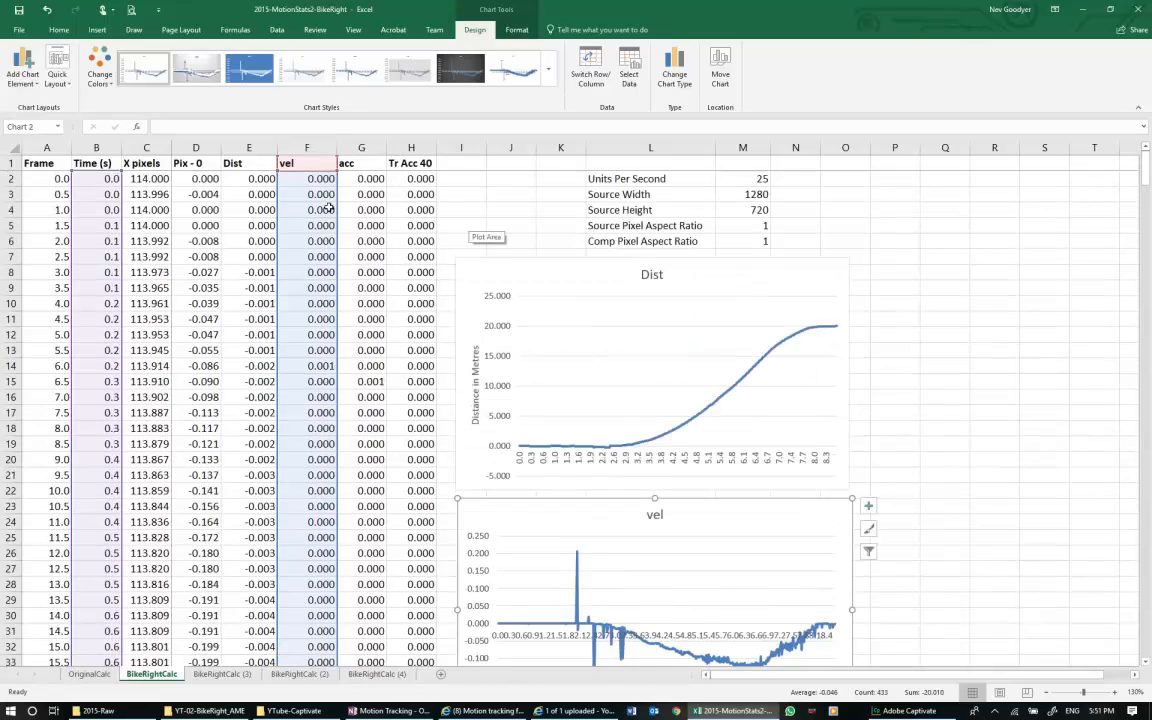
{"action": "left_click", "coordinate": [309, 178]}
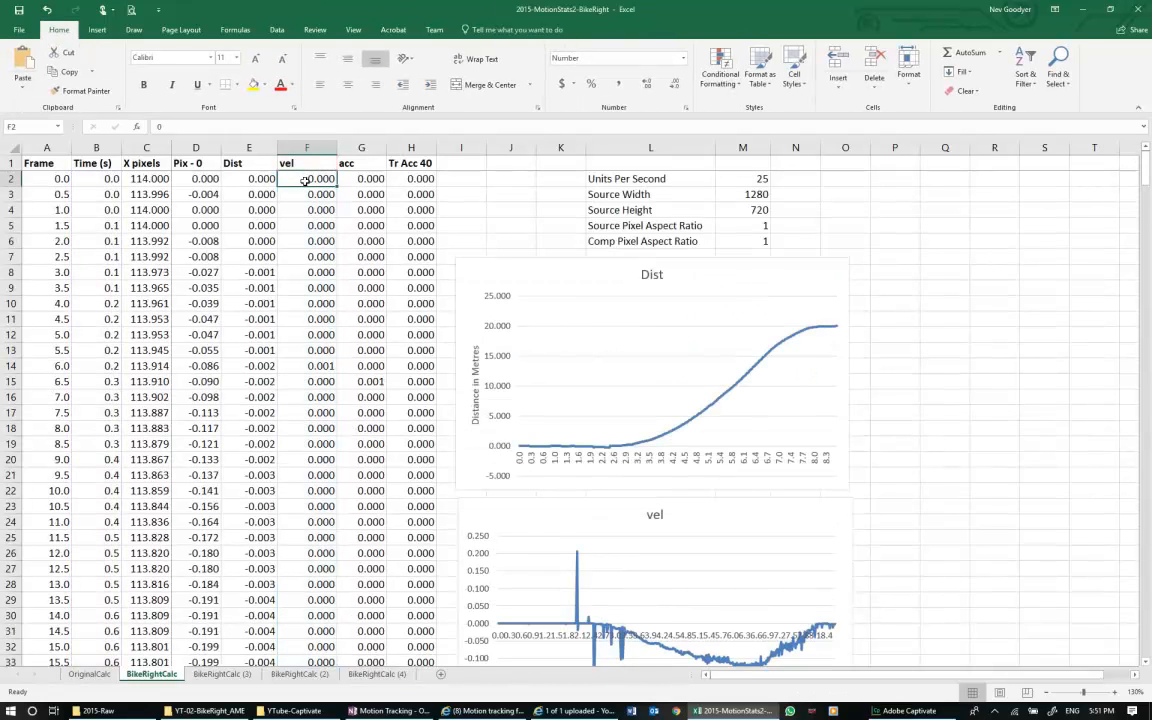
{"action": "left_click", "coordinate": [310, 316]}
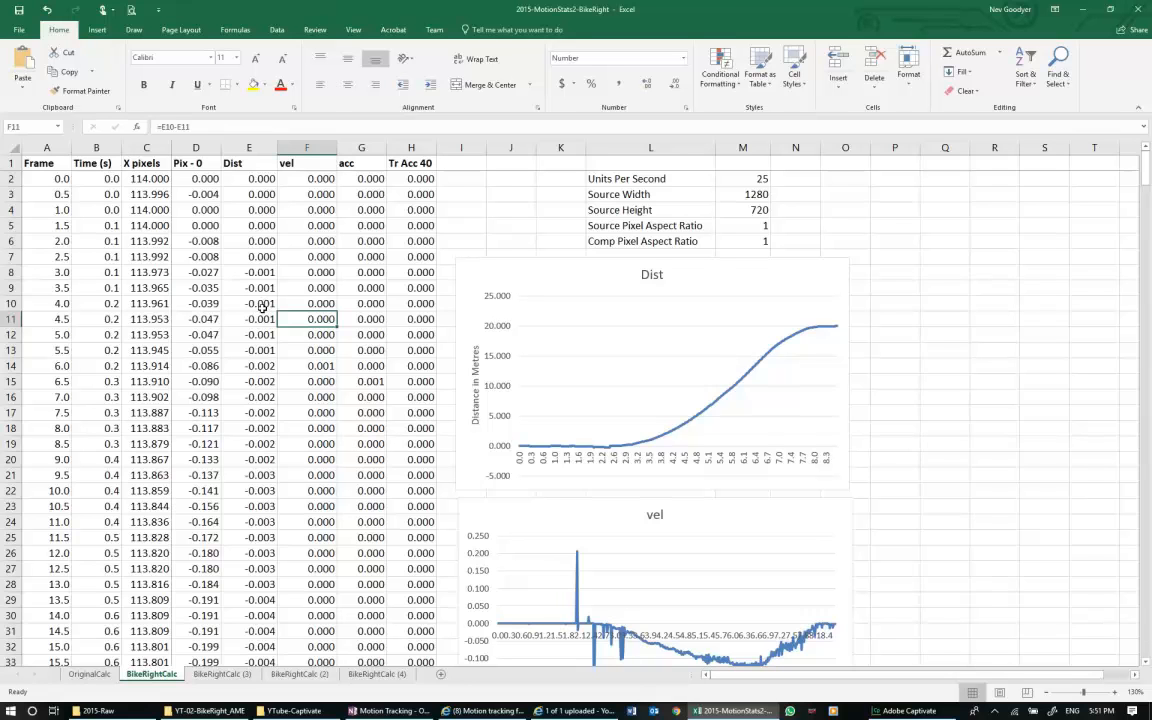
{"action": "left_click", "coordinate": [262, 304]}
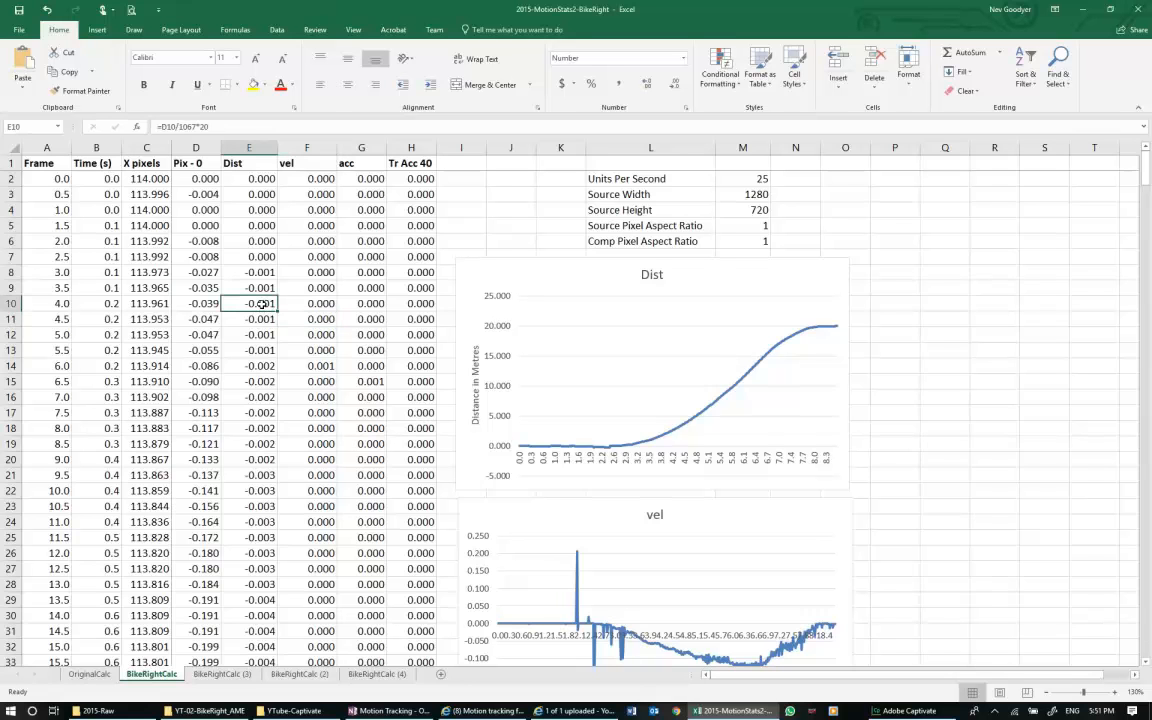
{"action": "left_click", "coordinate": [261, 318]}
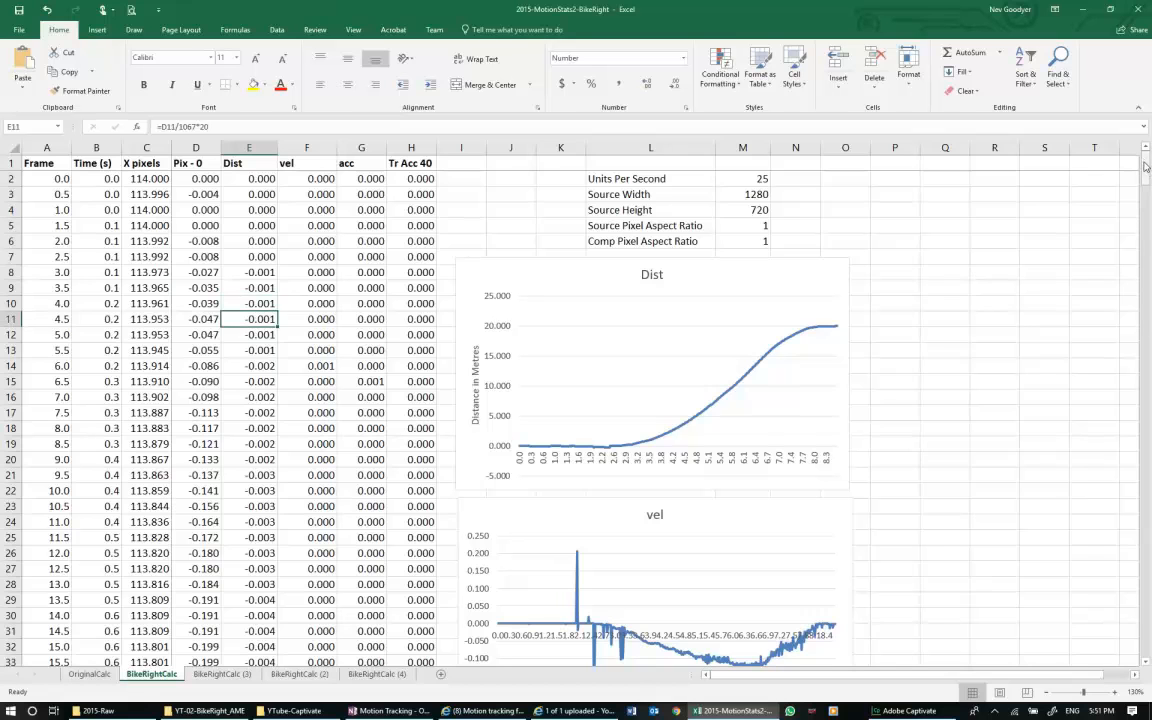
{"action": "left_click_drag", "start_coordinate": [1146, 178], "coordinate": [1148, 368]}
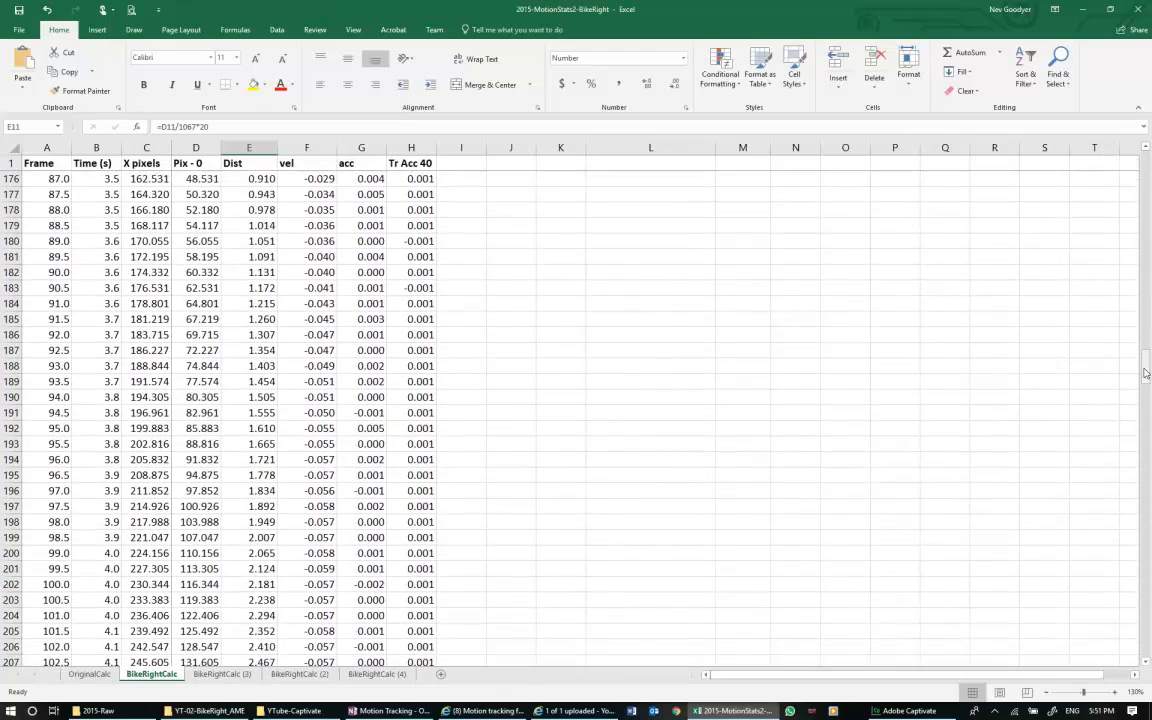
{"action": "left_click", "coordinate": [315, 428]}
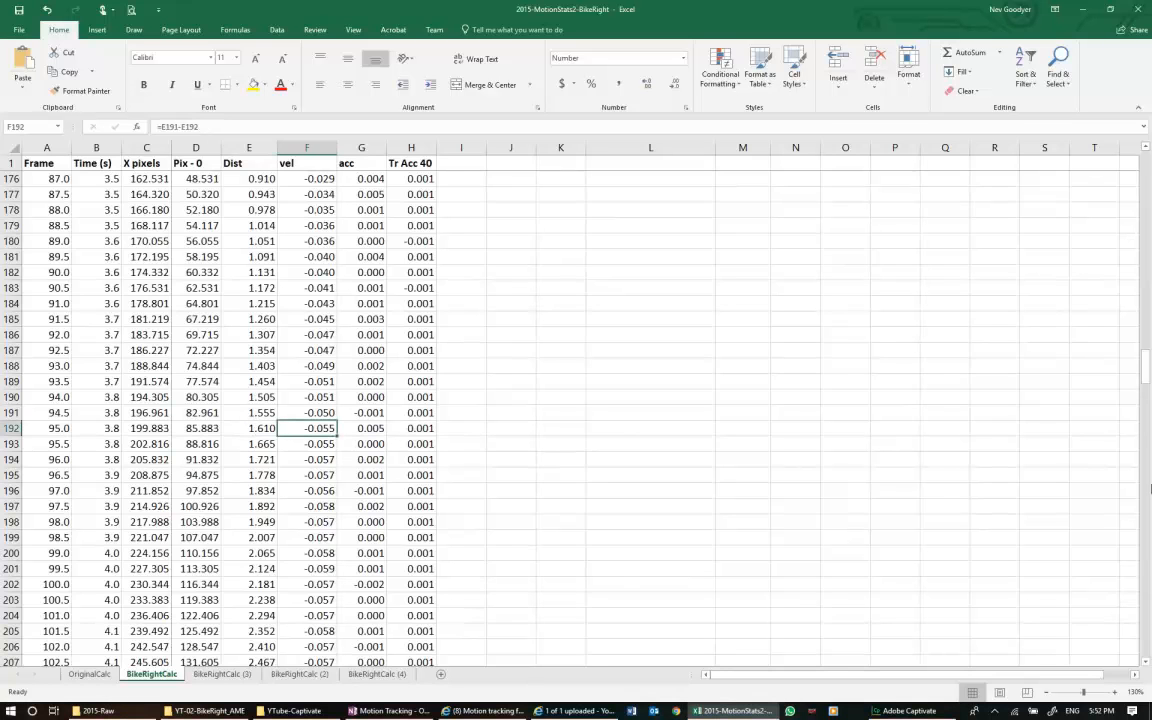
Replace the vel formula in F3 with =E3-E2 and fill it down to F23.
{"action": "left_click_drag", "start_coordinate": [1146, 368], "coordinate": [1084, 158]}
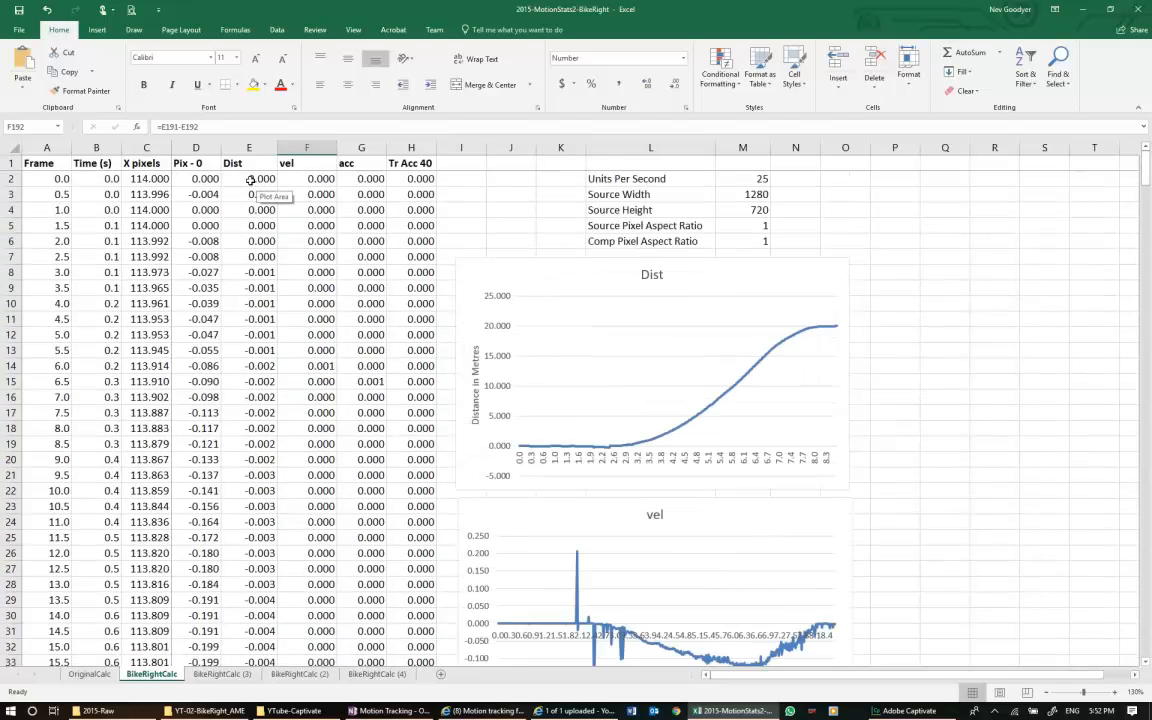
{"action": "left_click", "coordinate": [303, 180]}
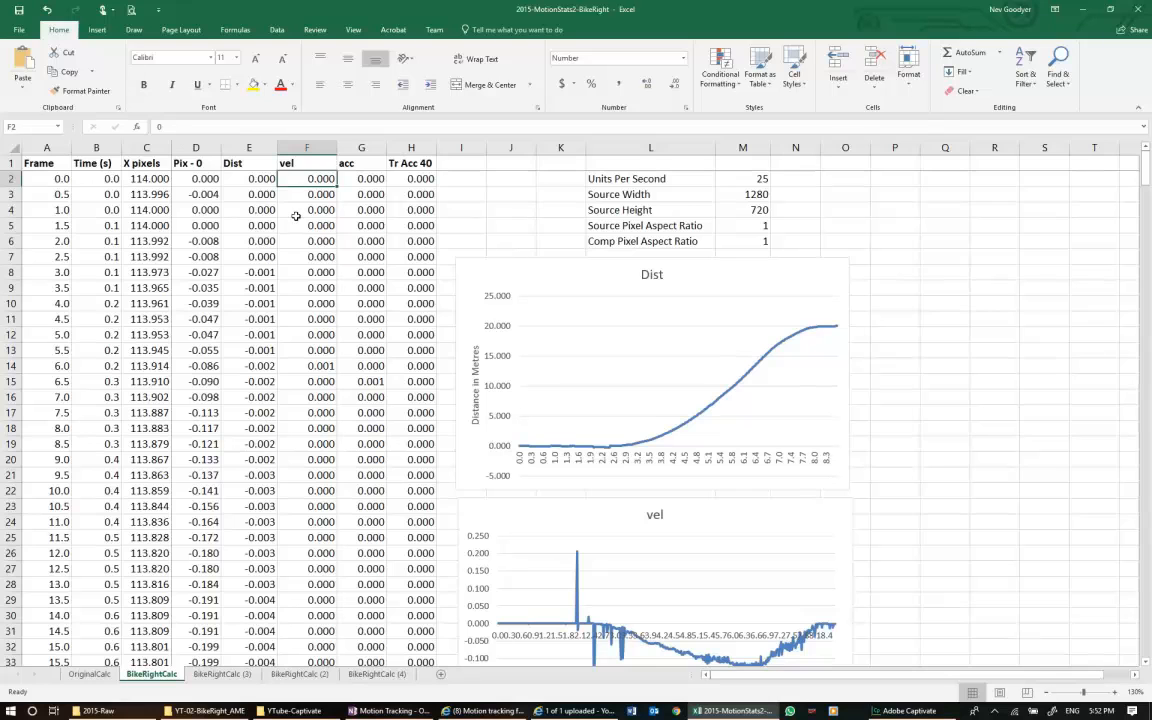
{"action": "key", "text": "Down"}
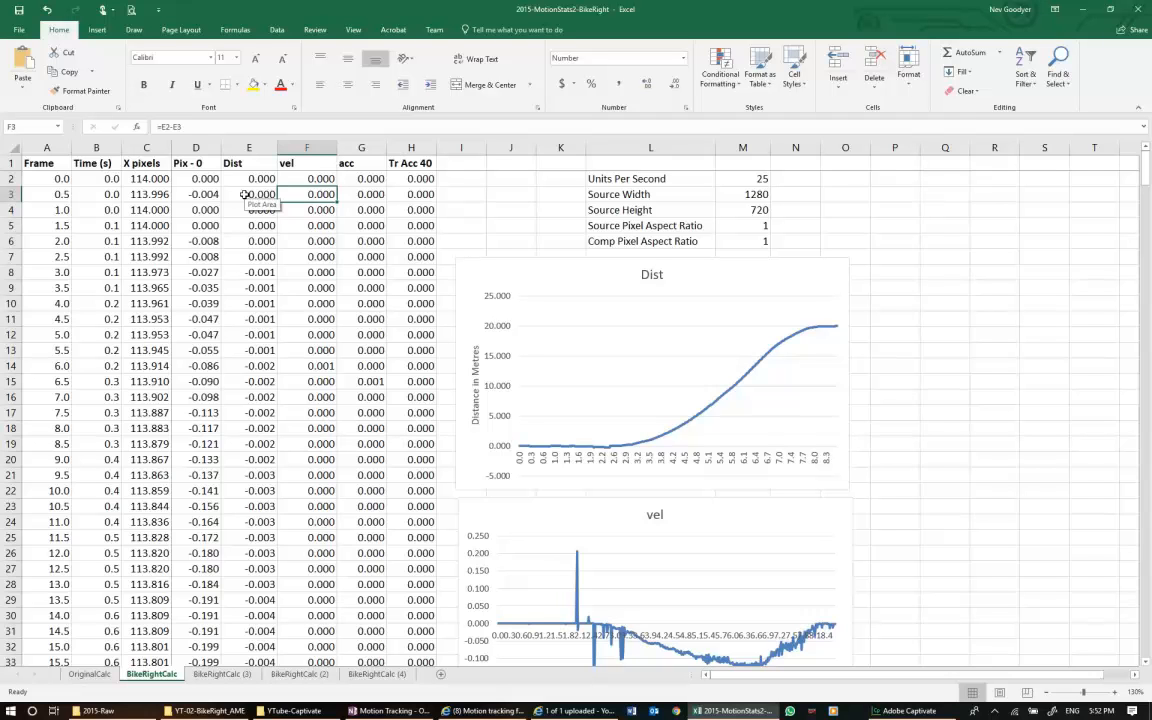
{"action": "type", "text": "="}
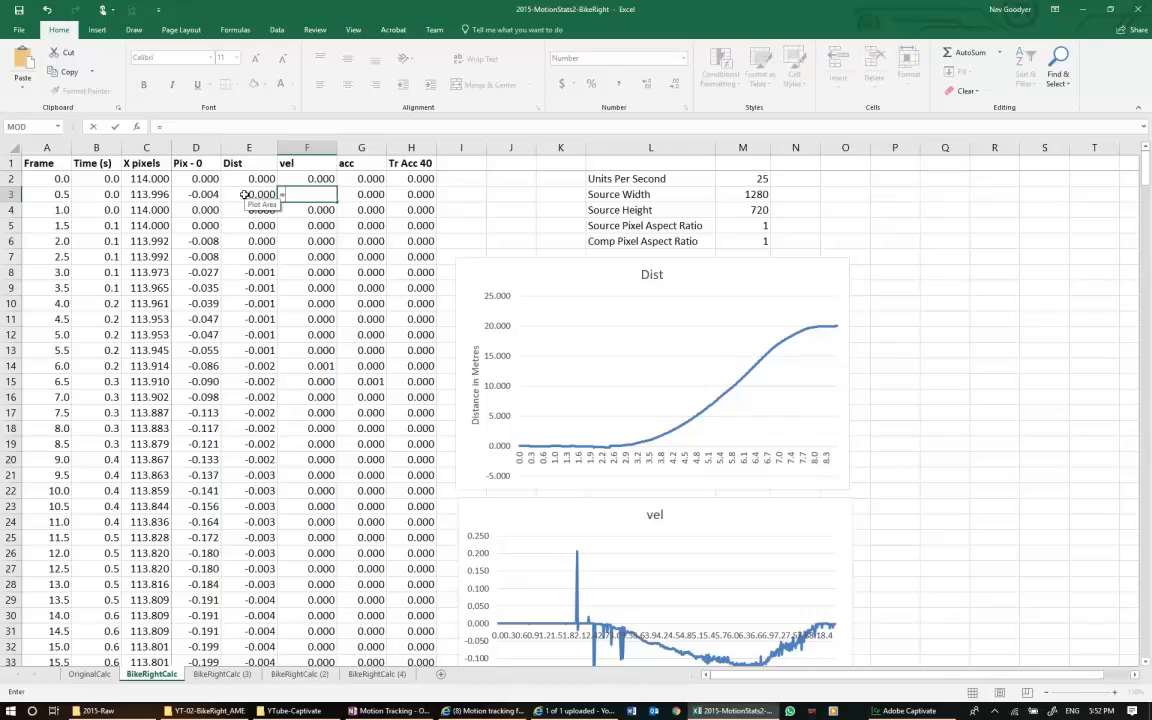
{"action": "left_click", "coordinate": [245, 194]}
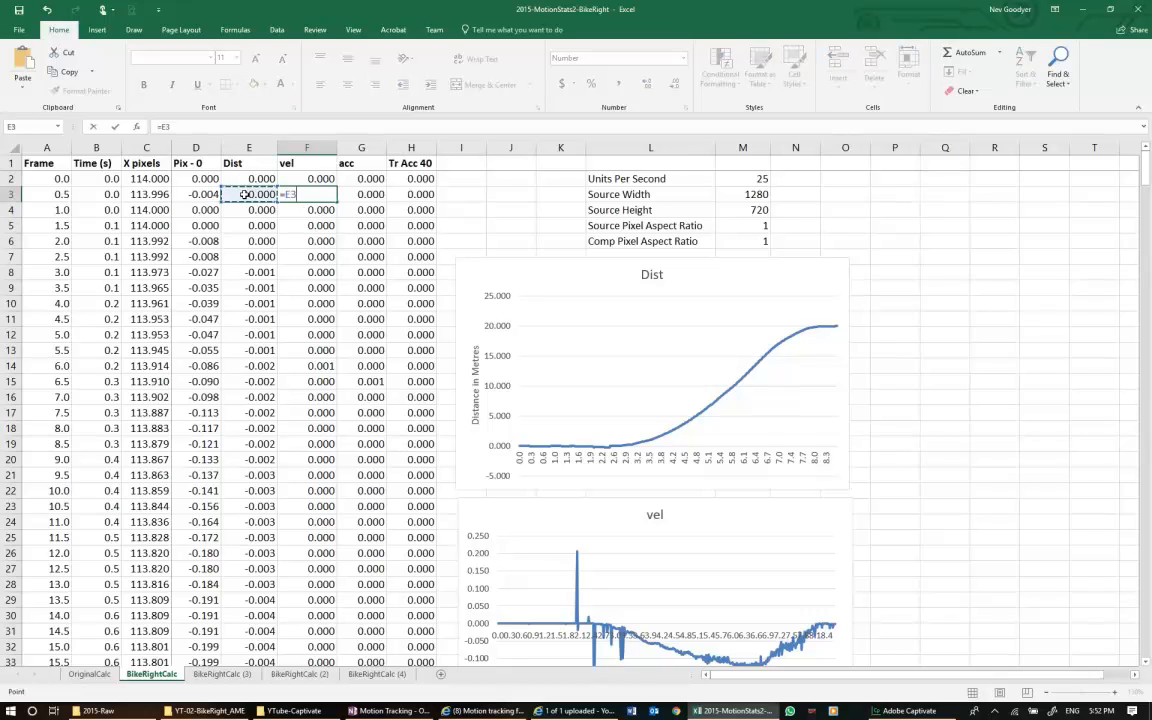
{"action": "type", "text": "-"}
{"action": "left_click", "coordinate": [245, 178]}
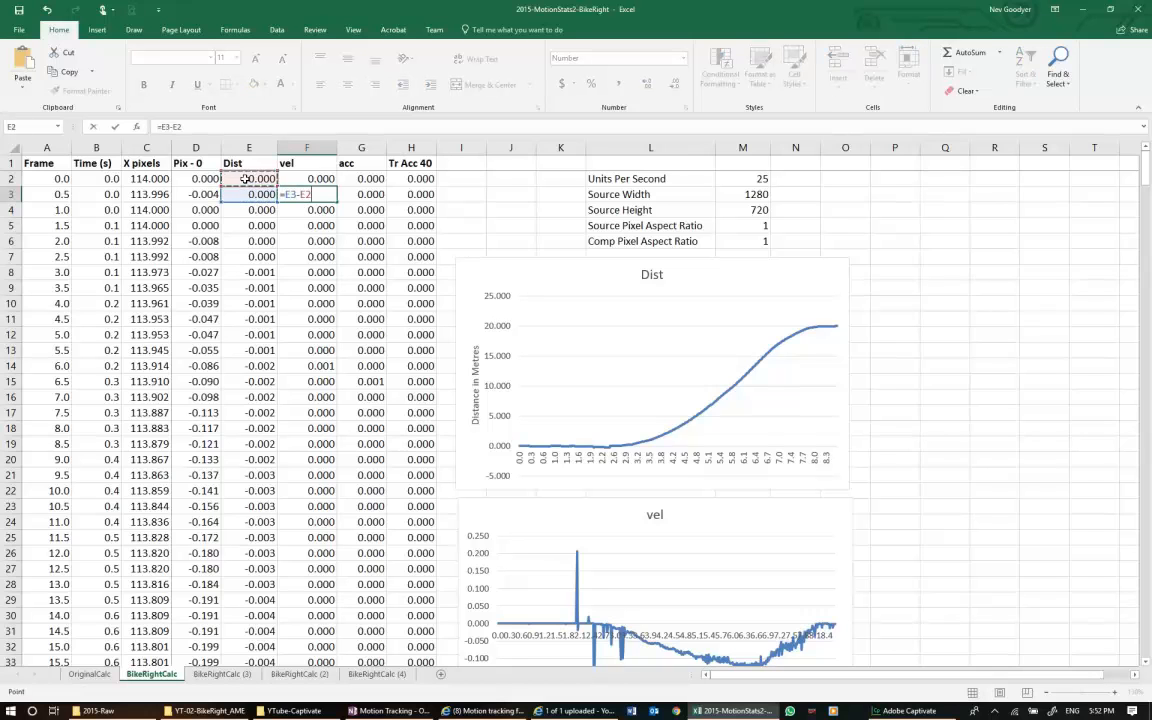
{"action": "key", "text": "Return"}
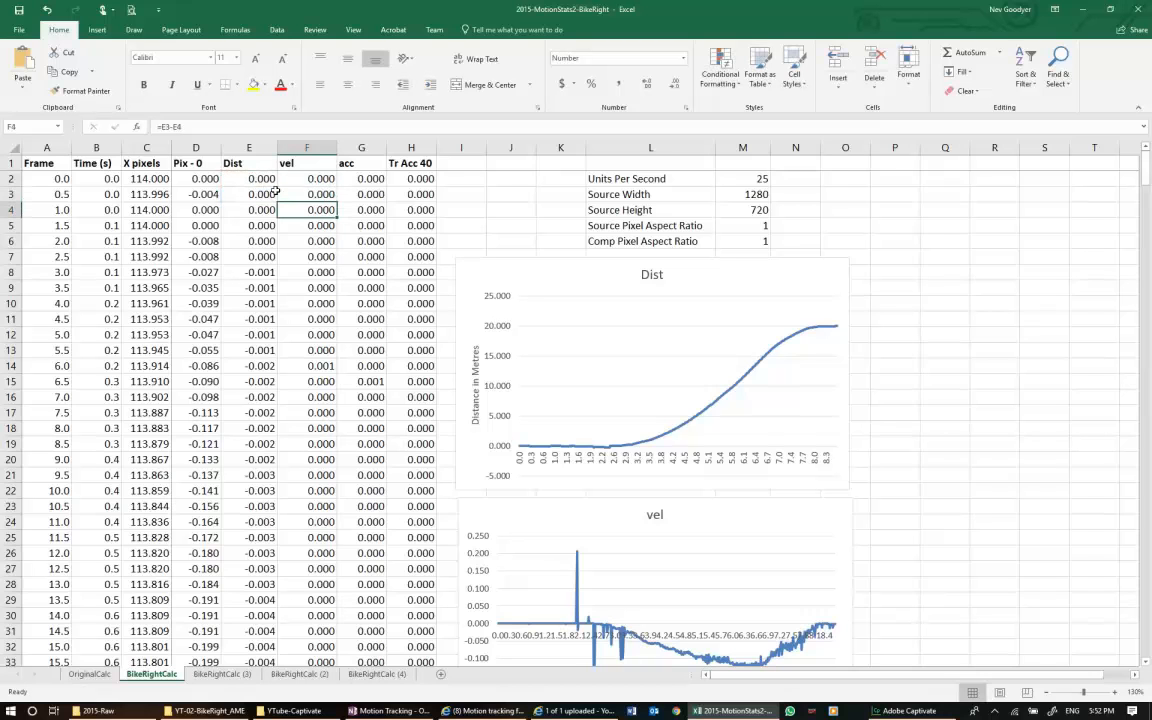
{"action": "left_click", "coordinate": [316, 195]}
{"action": "left_click_drag", "start_coordinate": [337, 201], "coordinate": [329, 512]}
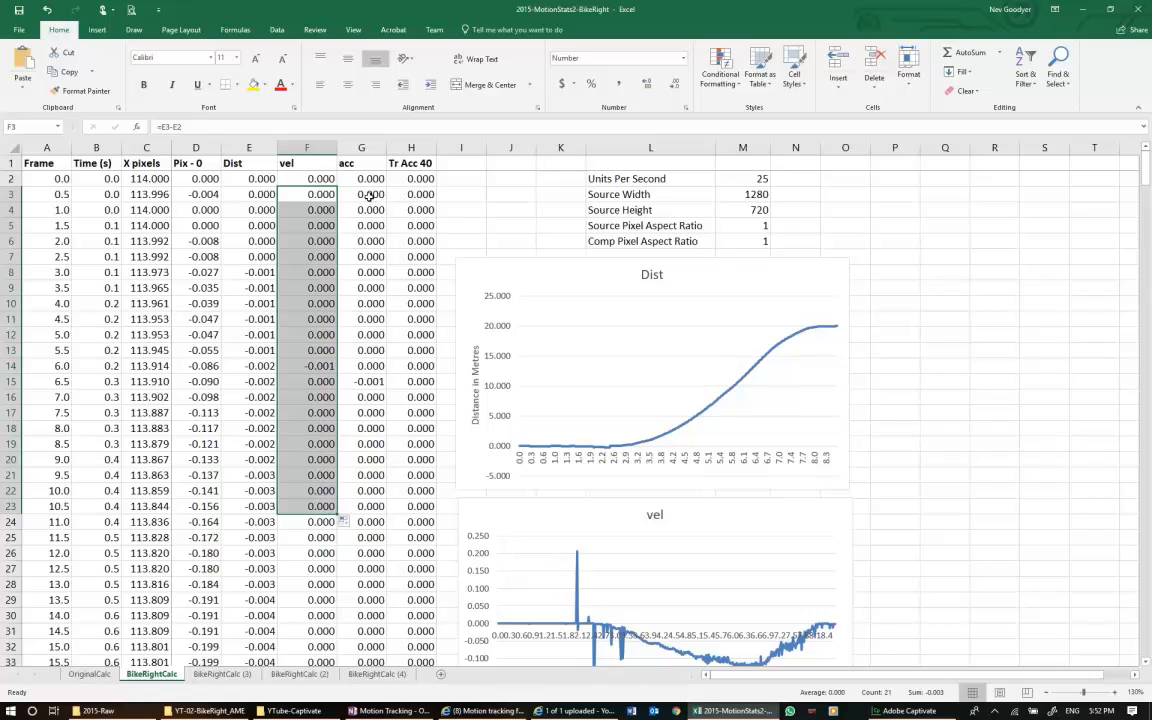
Change the acc formula in G4 to =F4-F3, and fill the F4:G4 formulas down through row 433.
{"action": "left_click", "coordinate": [369, 195]}
{"action": "left_click", "coordinate": [369, 207]}
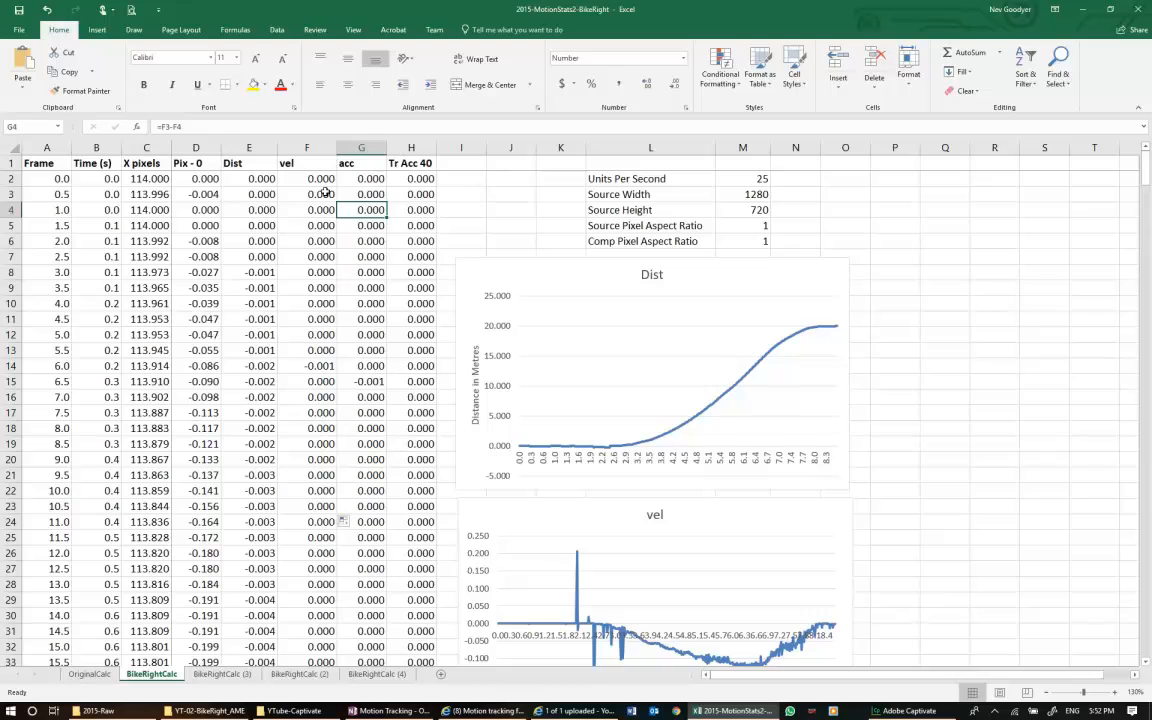
{"action": "left_click", "coordinate": [172, 127]}
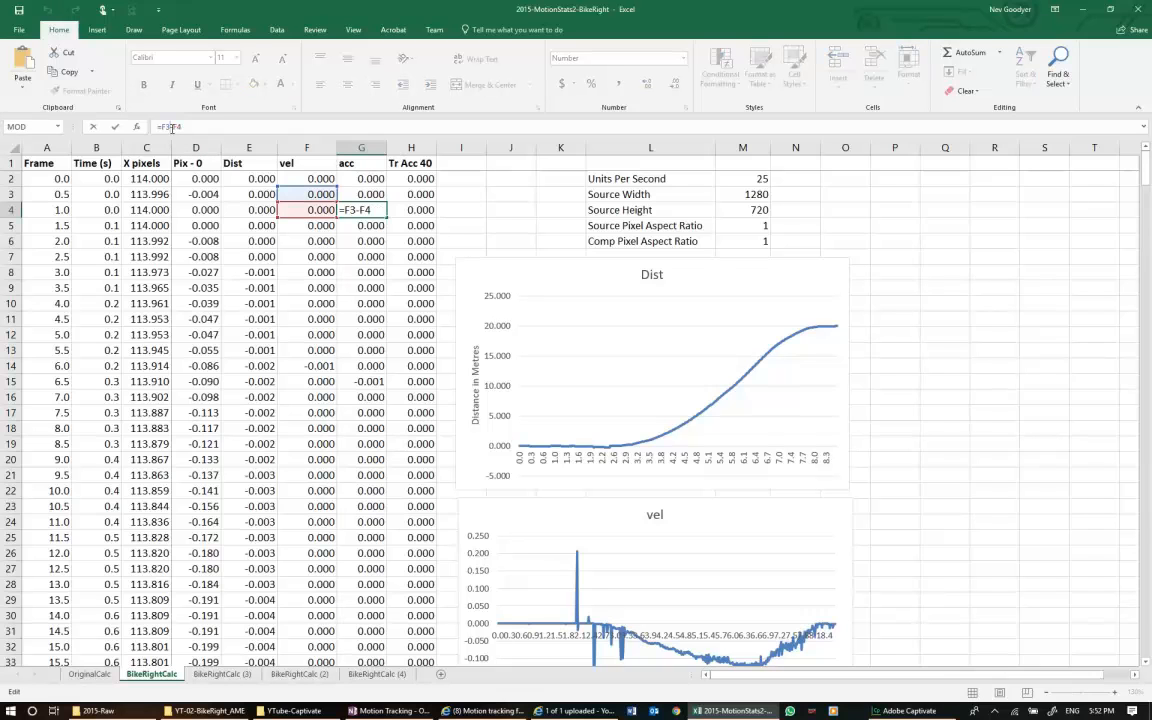
{"action": "key", "text": "BackSpace"}
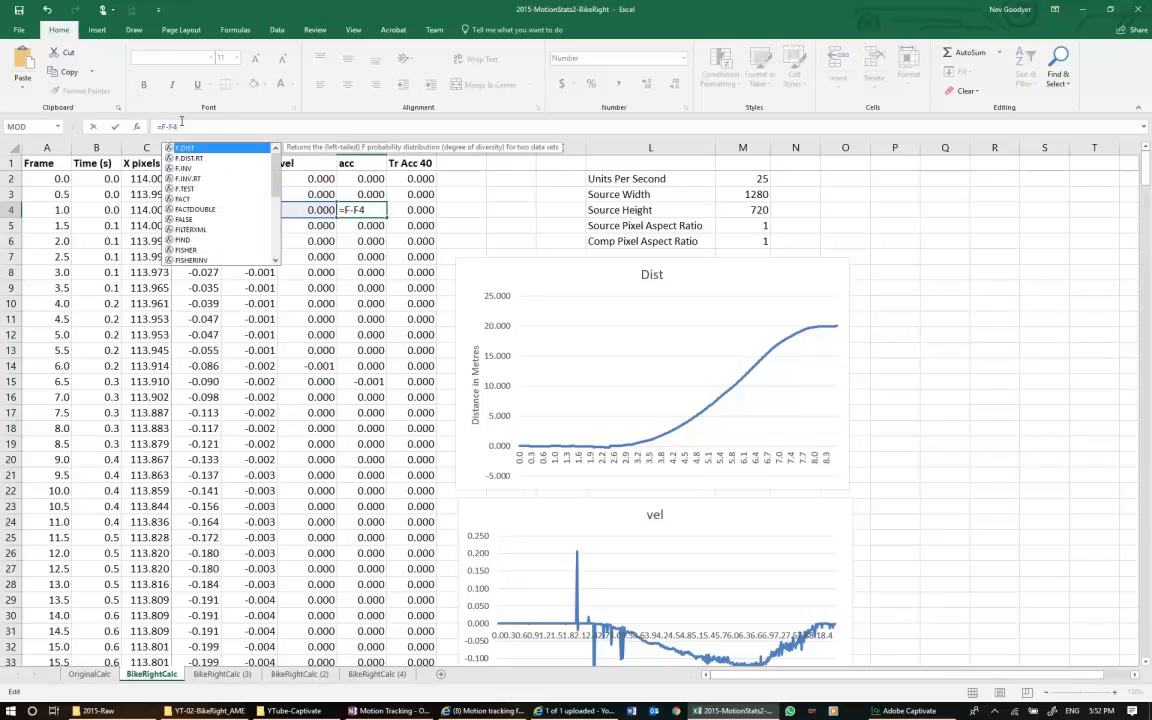
{"action": "type", "text": "4"}
{"action": "key", "text": "BackSpace"}
{"action": "type", "text": "3"}
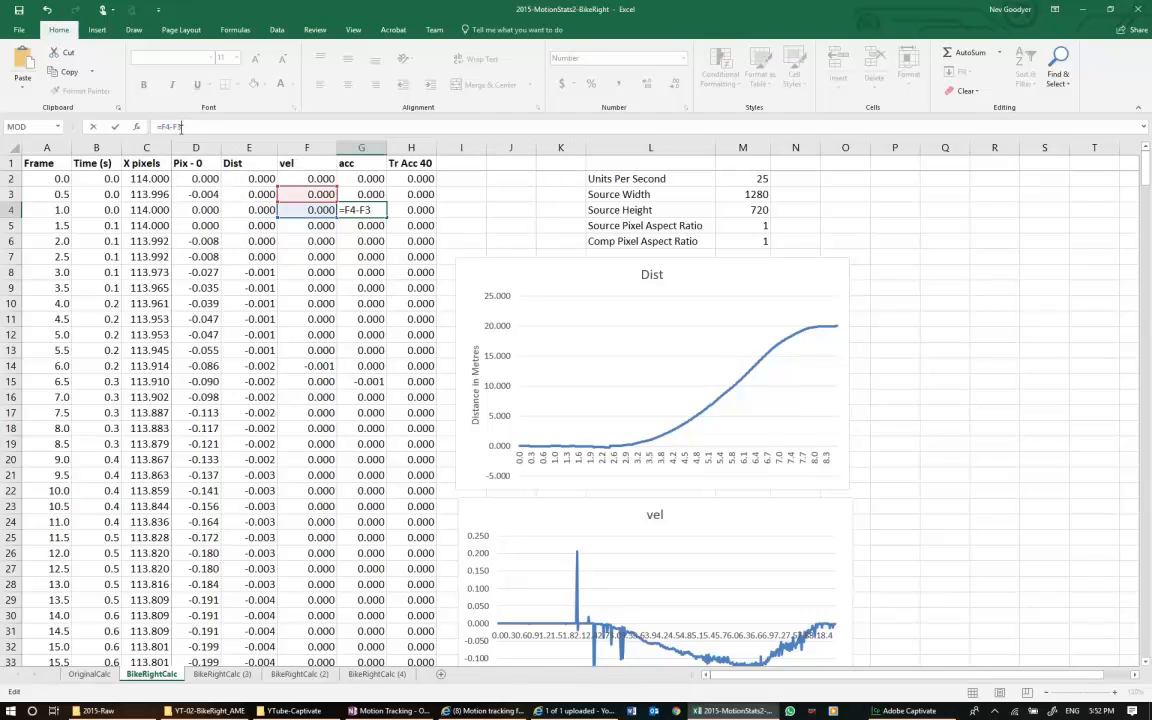
{"action": "key", "text": "Return"}
{"action": "mouse_move", "coordinate": [314, 208]}
{"action": "left_mouse_down"}
{"action": "mouse_move", "coordinate": [360, 207]}
{"action": "mouse_move", "coordinate": [386, 714]}
{"action": "mouse_move", "coordinate": [381, 553]}
{"action": "left_mouse_up"}
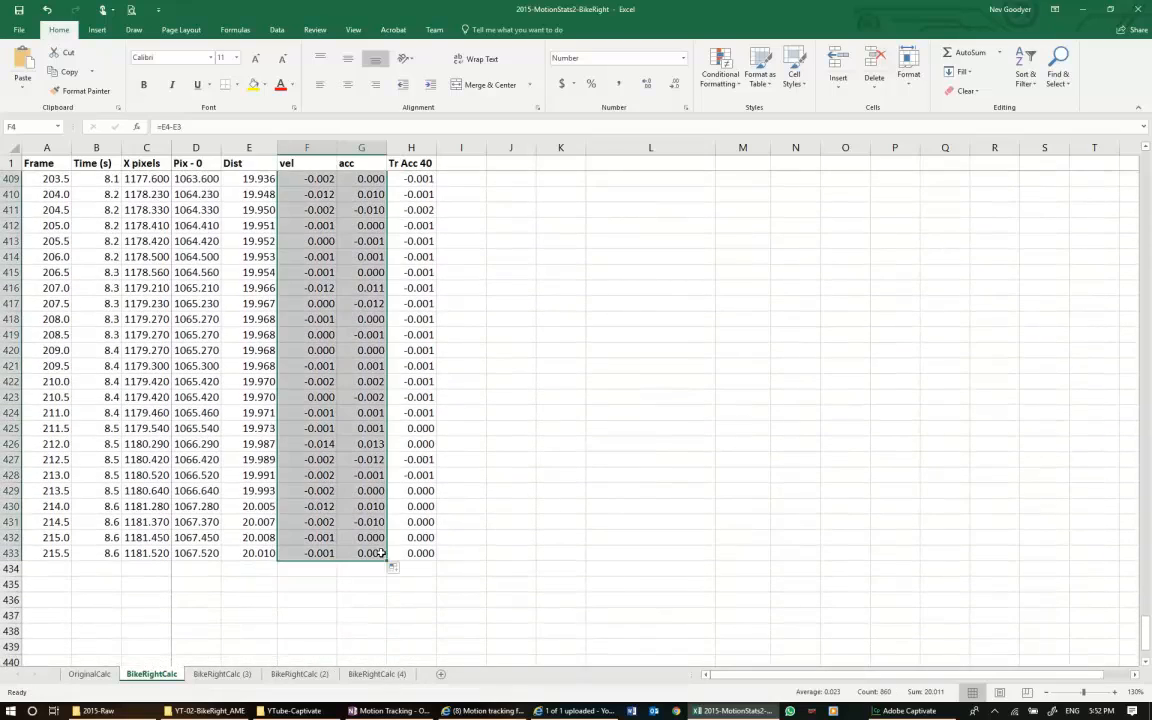
{"action": "mouse_move", "coordinate": [1148, 654]}
{"action": "left_mouse_down"}
{"action": "mouse_move", "coordinate": [1147, 604]}
{"action": "mouse_move", "coordinate": [1147, 650]}
{"action": "left_mouse_up"}
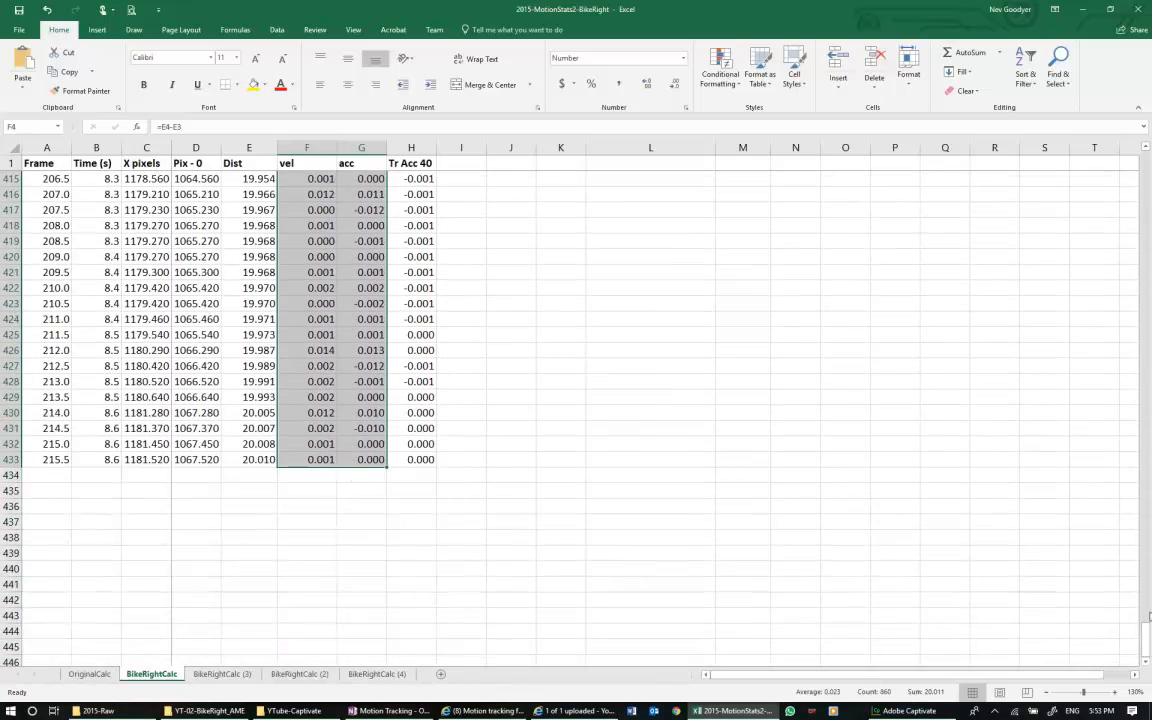
Open the axis options of the vel chart's vertical axis and enter a minimum bound of -0.15.
{"action": "left_click_drag", "start_coordinate": [1147, 634], "coordinate": [1149, 183]}
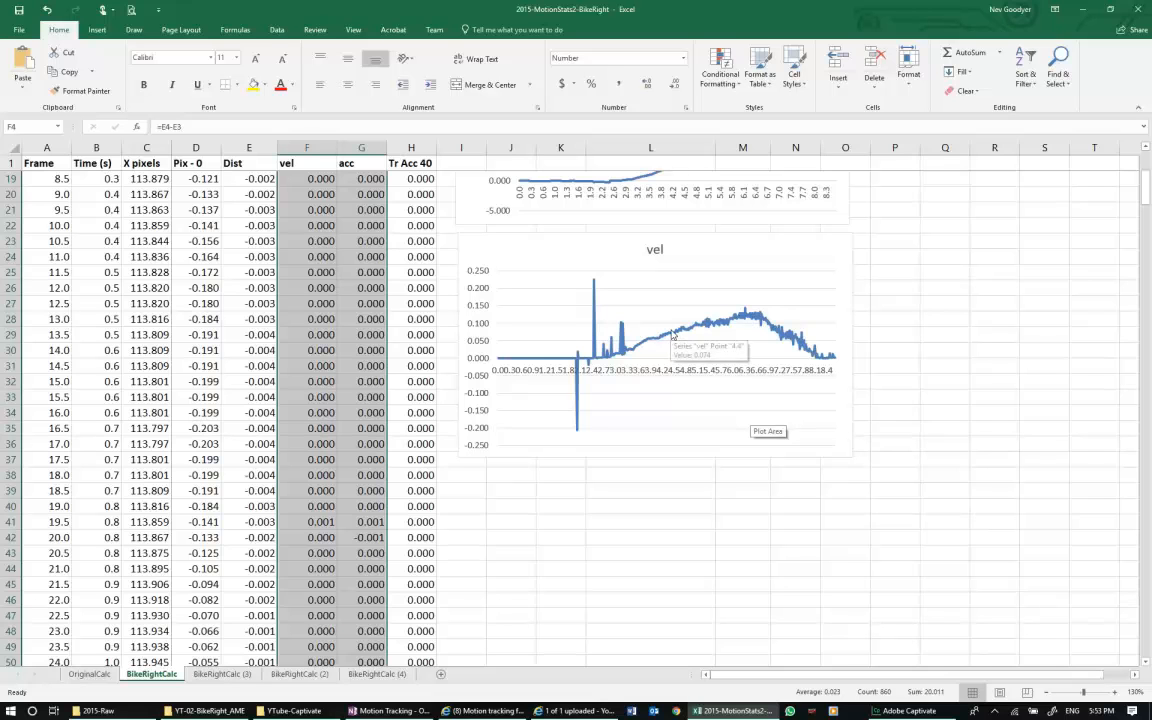
{"action": "left_click", "coordinate": [478, 347]}
{"action": "left_click", "coordinate": [478, 348]}
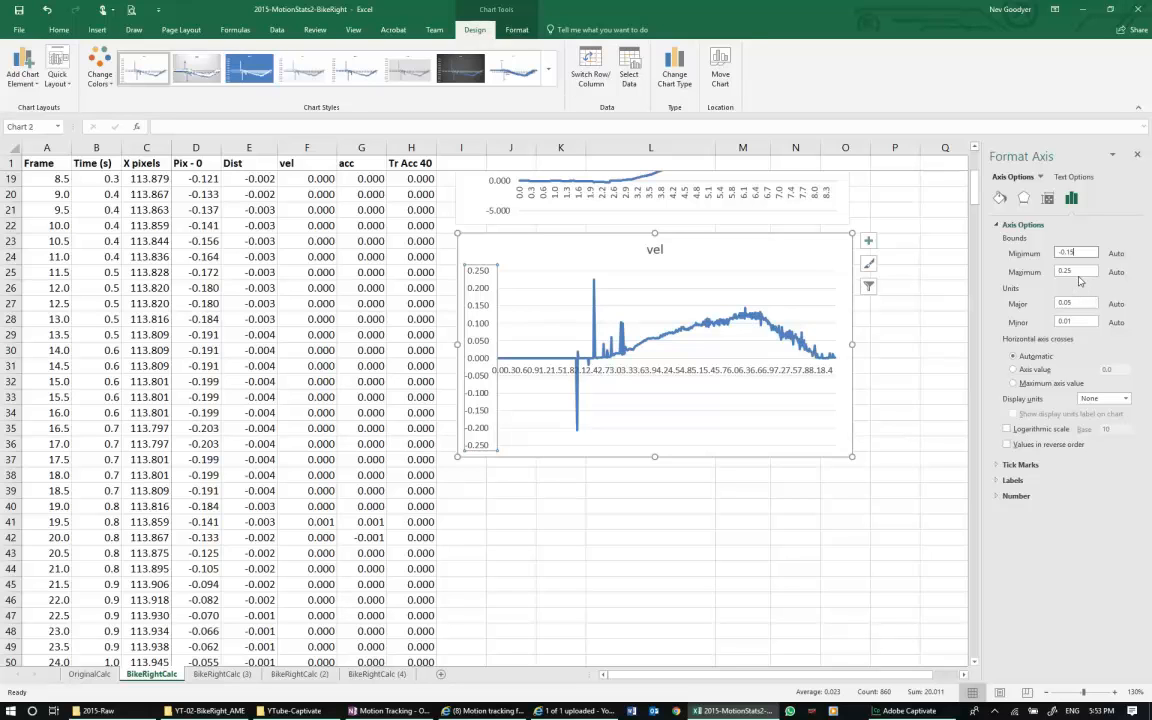
Set the maximum bound of the vel chart's vertical axis to 0.
{"action": "left_click", "coordinate": [1073, 270]}
{"action": "left_click_drag", "start_coordinate": [1073, 270], "coordinate": [1046, 270]}
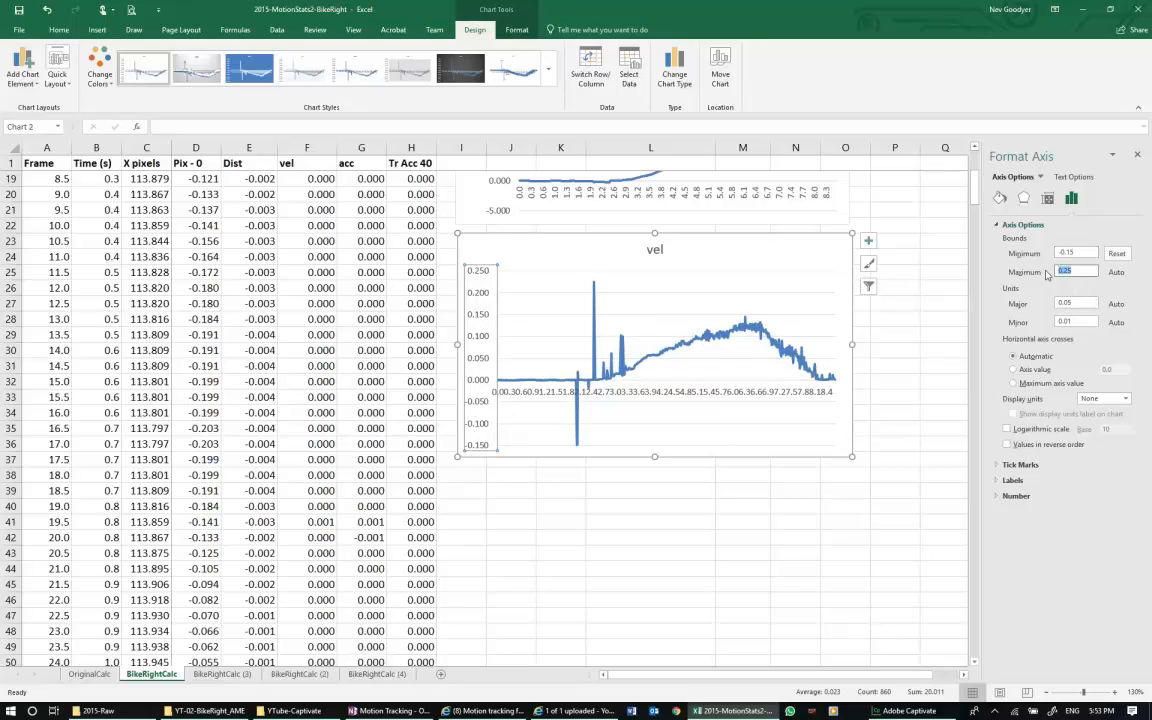
{"action": "type", "text": "0"}
{"action": "key", "text": "Tab"}
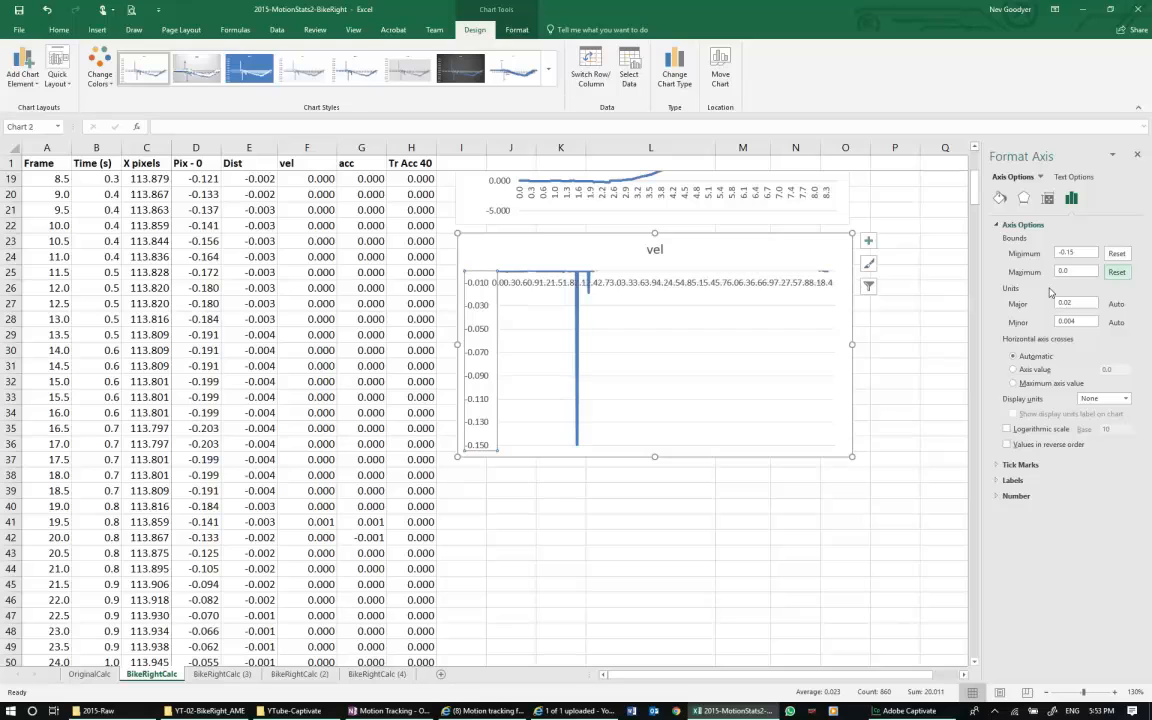
Set the vel chart's vertical axis bounds to a minimum of 0 and a maximum of 0.15.
{"action": "left_click", "coordinate": [1062, 253]}
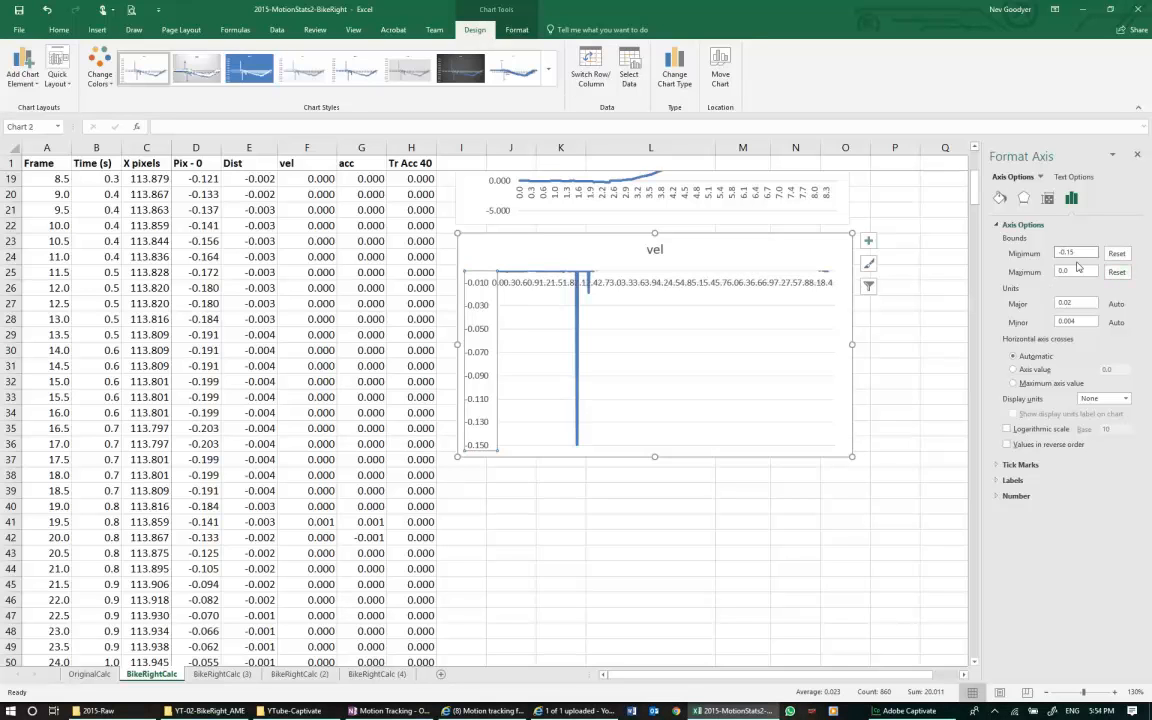
{"action": "left_click_drag", "start_coordinate": [1083, 252], "coordinate": [1057, 252]}
{"action": "type", "text": "0"}
{"action": "key", "text": "Tab"}
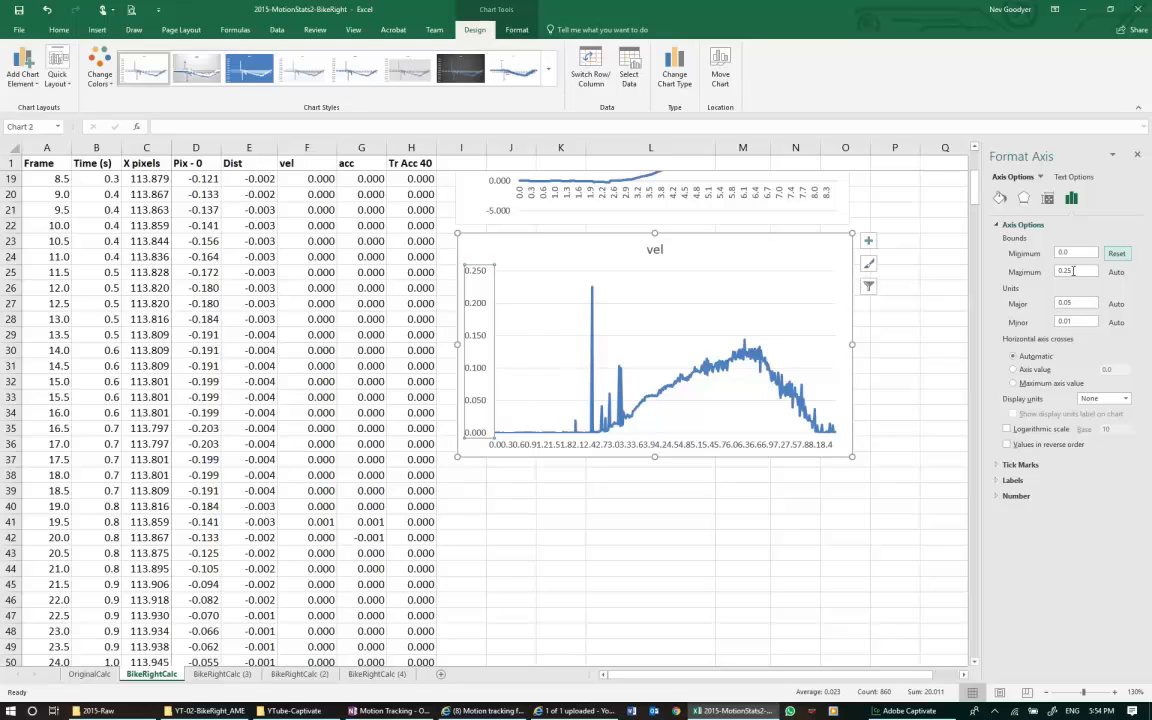
{"action": "left_click", "coordinate": [1069, 271]}
{"action": "type", "text": "0.15"}
{"action": "key", "text": "Tab"}
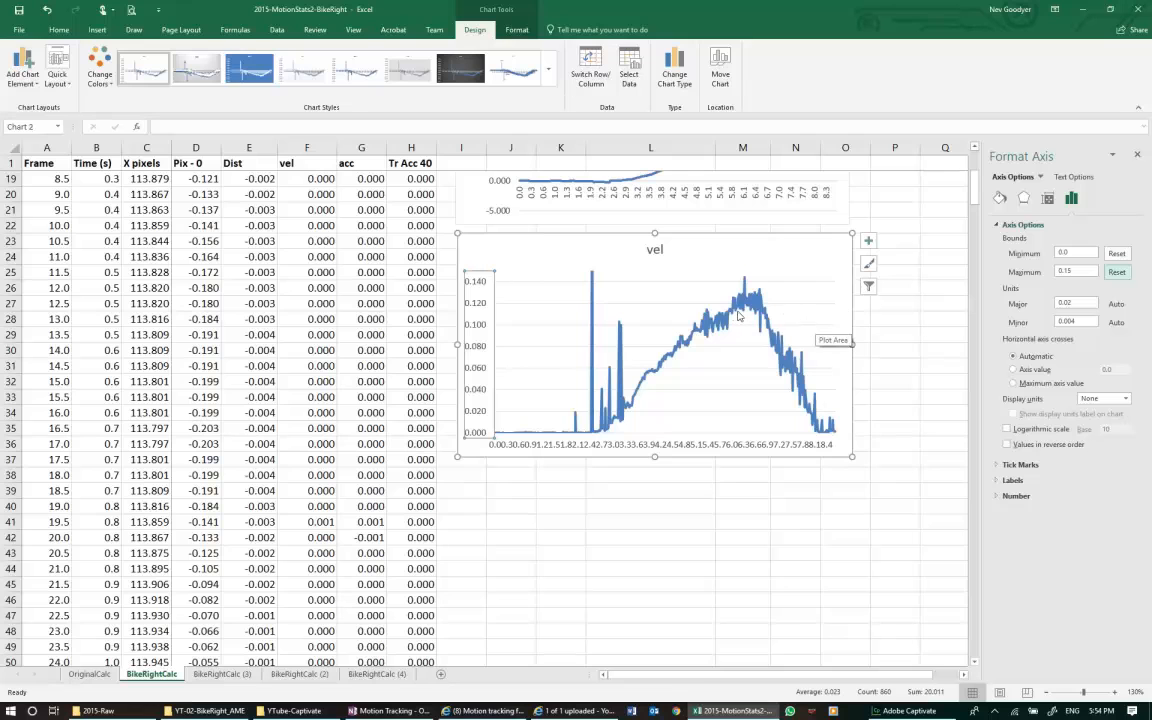
Narrow the vel chart slightly to match the right edge of the Dist chart, and compare the two charts.
{"action": "left_click", "coordinate": [850, 344]}
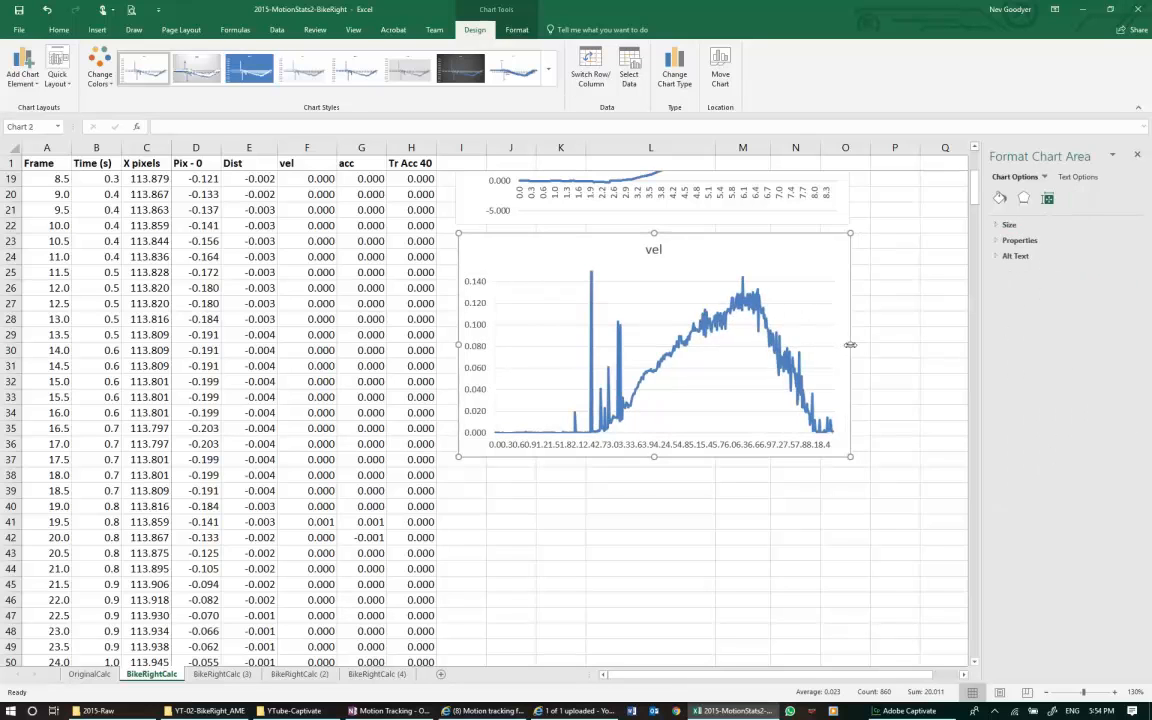
{"action": "scroll", "coordinate": [830, 388], "scroll_direction": "down", "scroll_amount": 1}
{"action": "scroll", "coordinate": [835, 388], "scroll_direction": "up", "scroll_amount": 5}
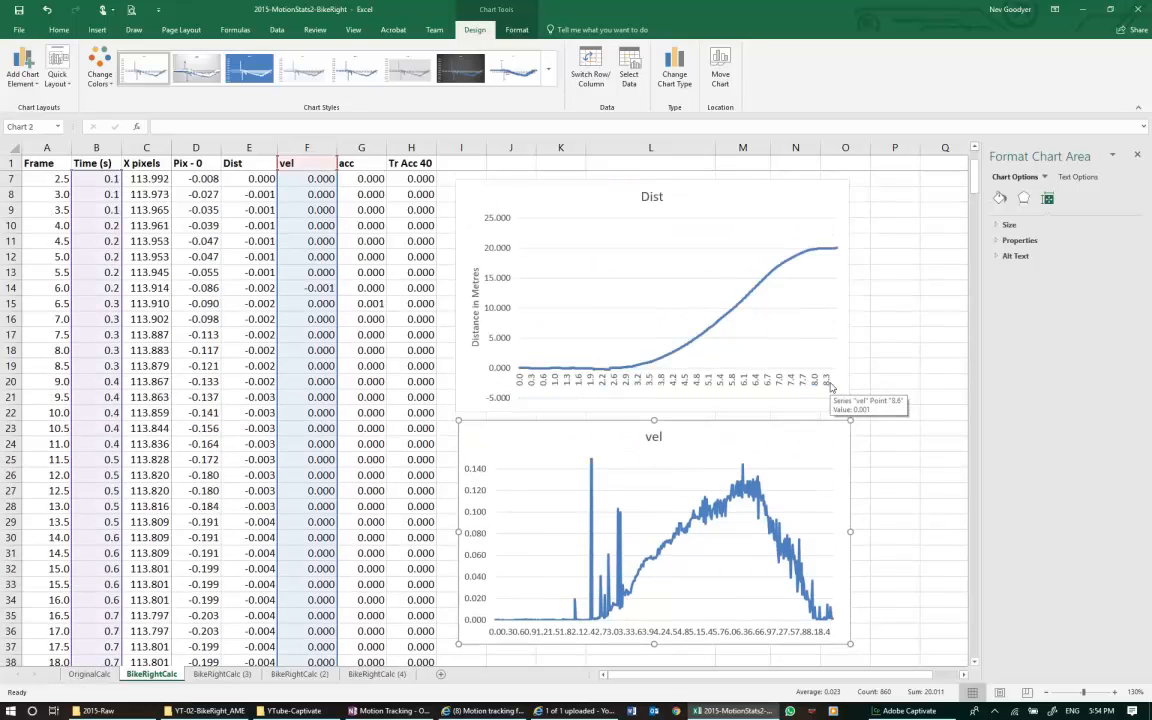
{"action": "scroll", "coordinate": [839, 387], "scroll_direction": "down", "scroll_amount": 3}
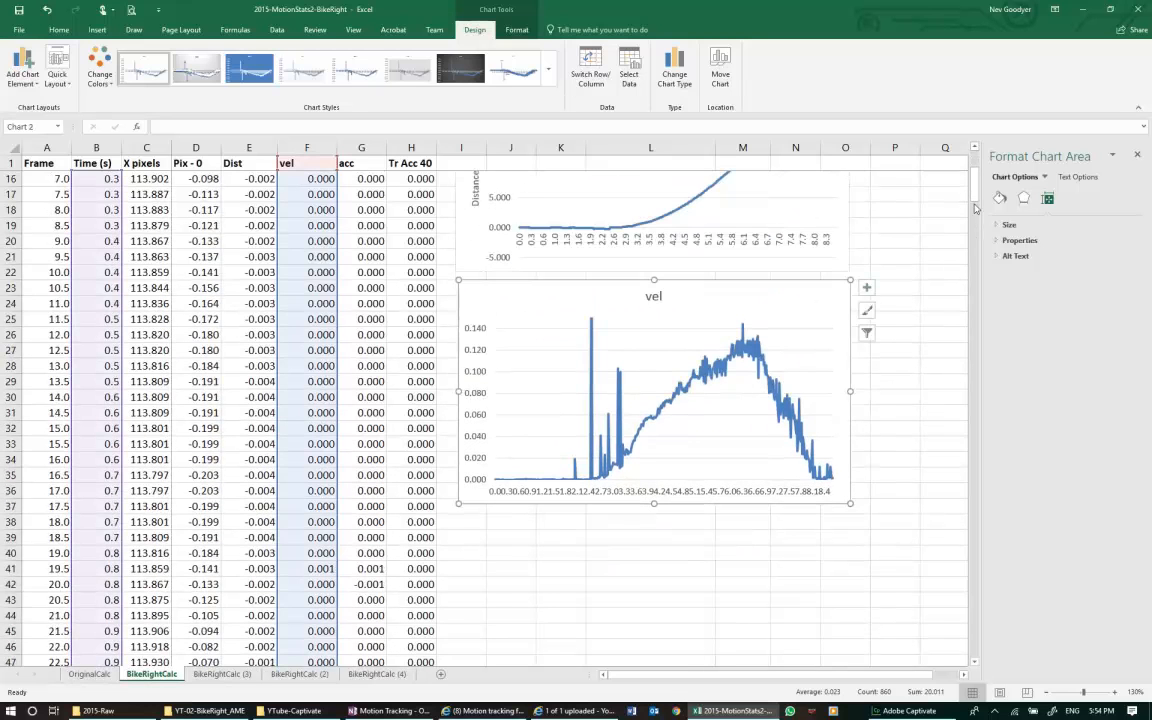
Insert a line chart of the Tr Acc 40 column, using cells H1:H433.
{"action": "left_click_drag", "start_coordinate": [974, 200], "coordinate": [949, 645]}
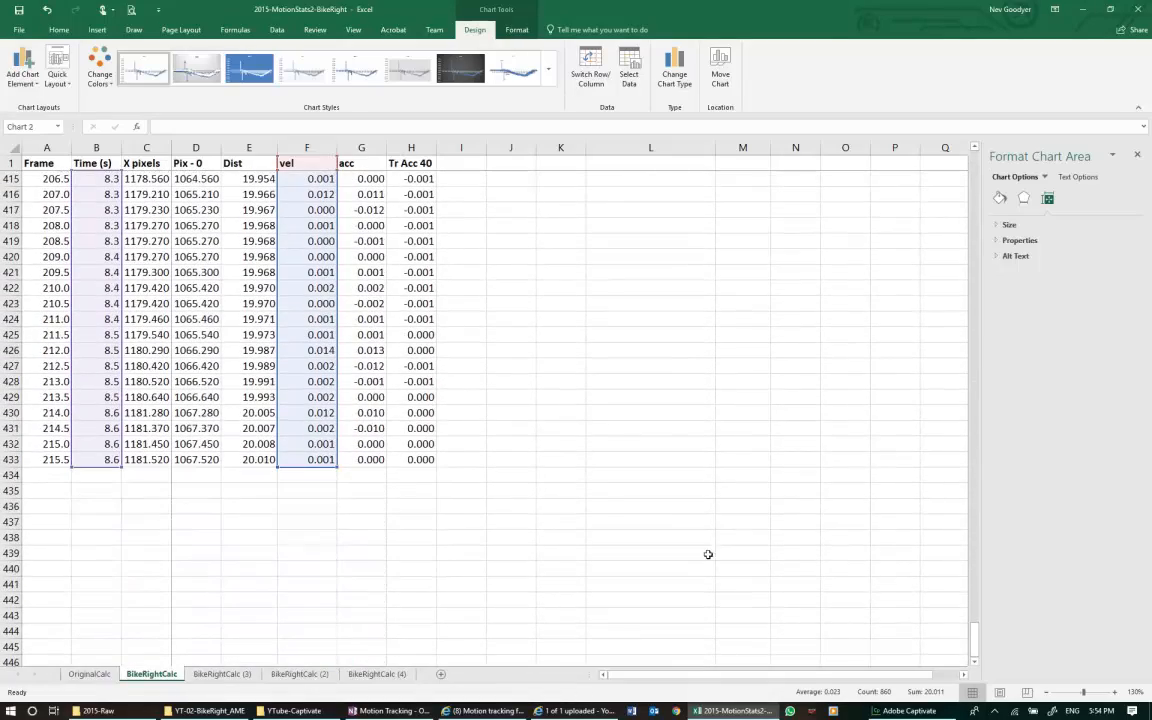
{"action": "left_click_drag", "start_coordinate": [402, 459], "coordinate": [399, 78]}
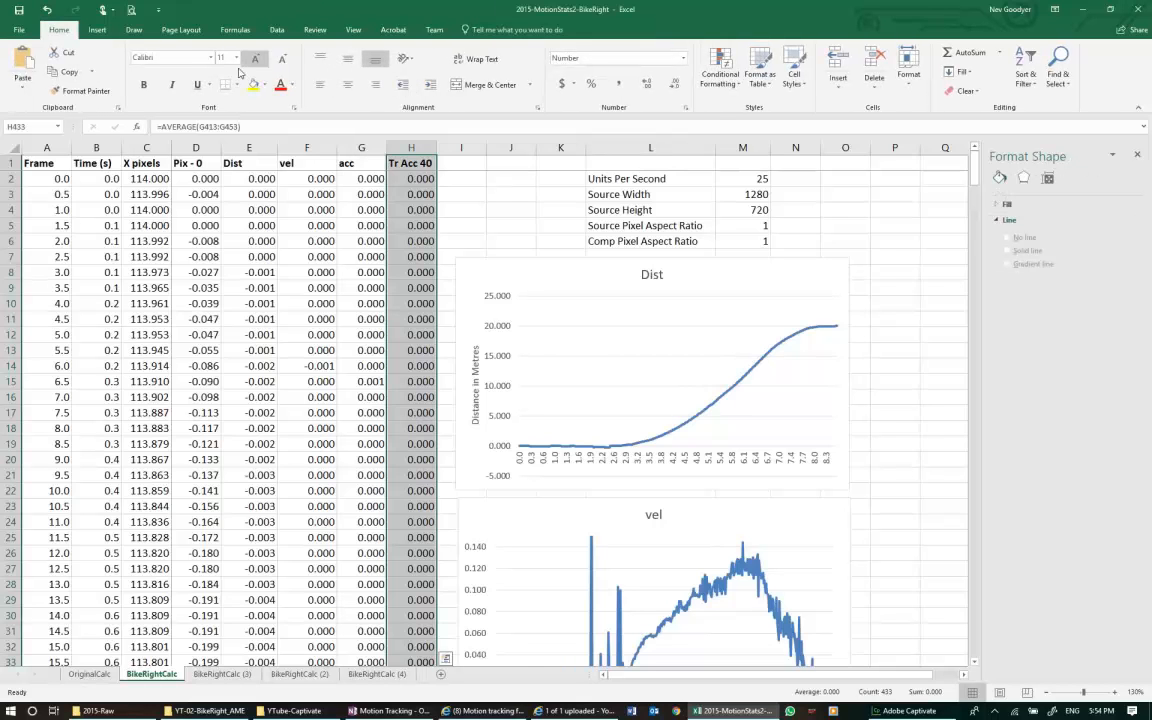
{"action": "left_click", "coordinate": [97, 30]}
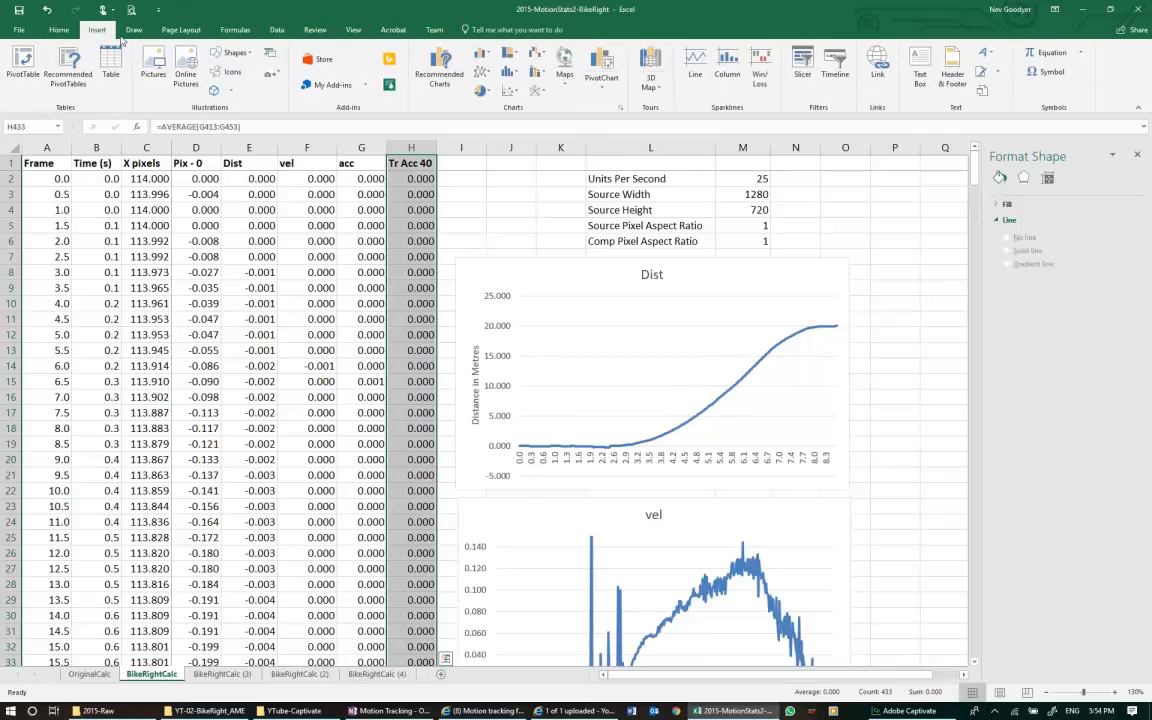
{"action": "left_click", "coordinate": [482, 72]}
{"action": "left_click", "coordinate": [488, 118]}
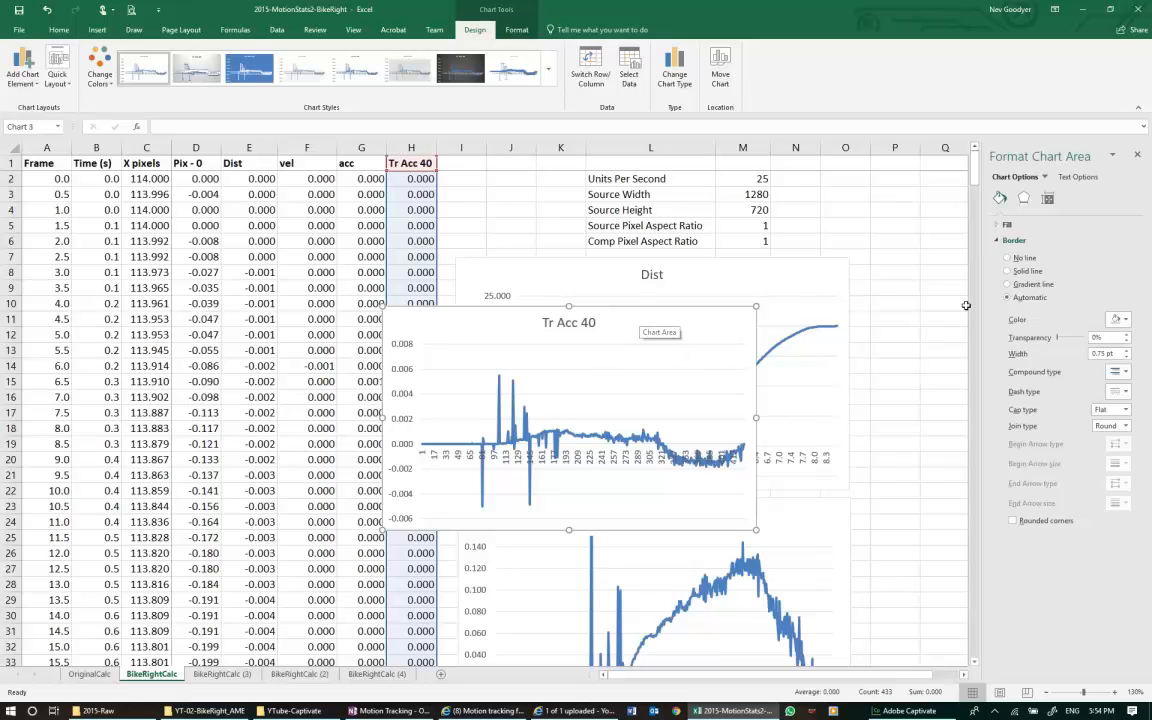
Place the Tr Acc 40 chart directly below the vel chart and widen it to about the same right edge.
{"action": "left_click_drag", "start_coordinate": [975, 168], "coordinate": [976, 187]}
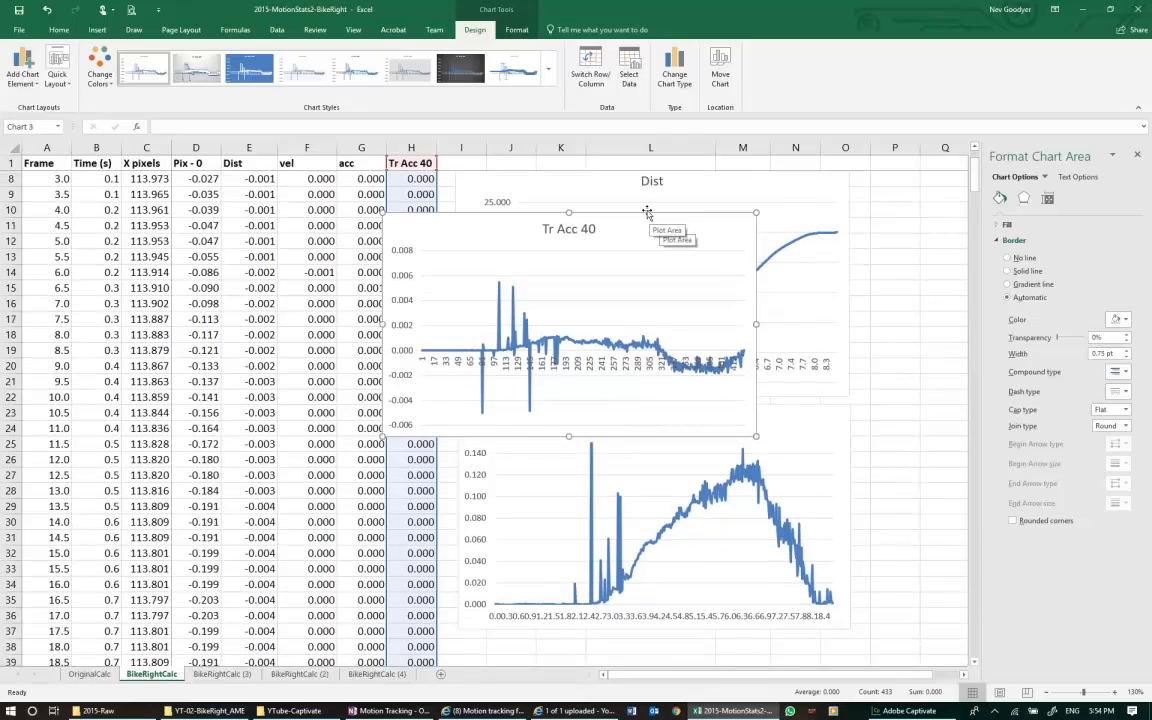
{"action": "left_click_drag", "start_coordinate": [645, 213], "coordinate": [723, 635]}
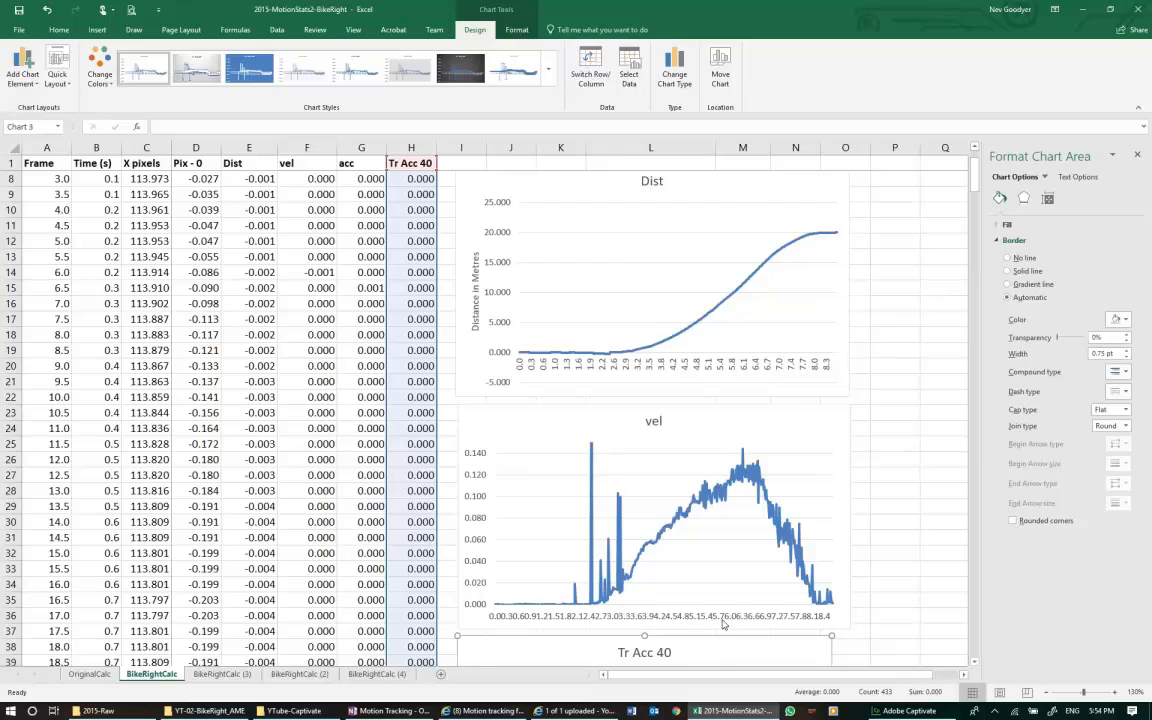
{"action": "scroll", "coordinate": [723, 630], "scroll_direction": "down", "scroll_amount": 2}
{"action": "scroll", "coordinate": [723, 625], "scroll_direction": "down", "scroll_amount": 4}
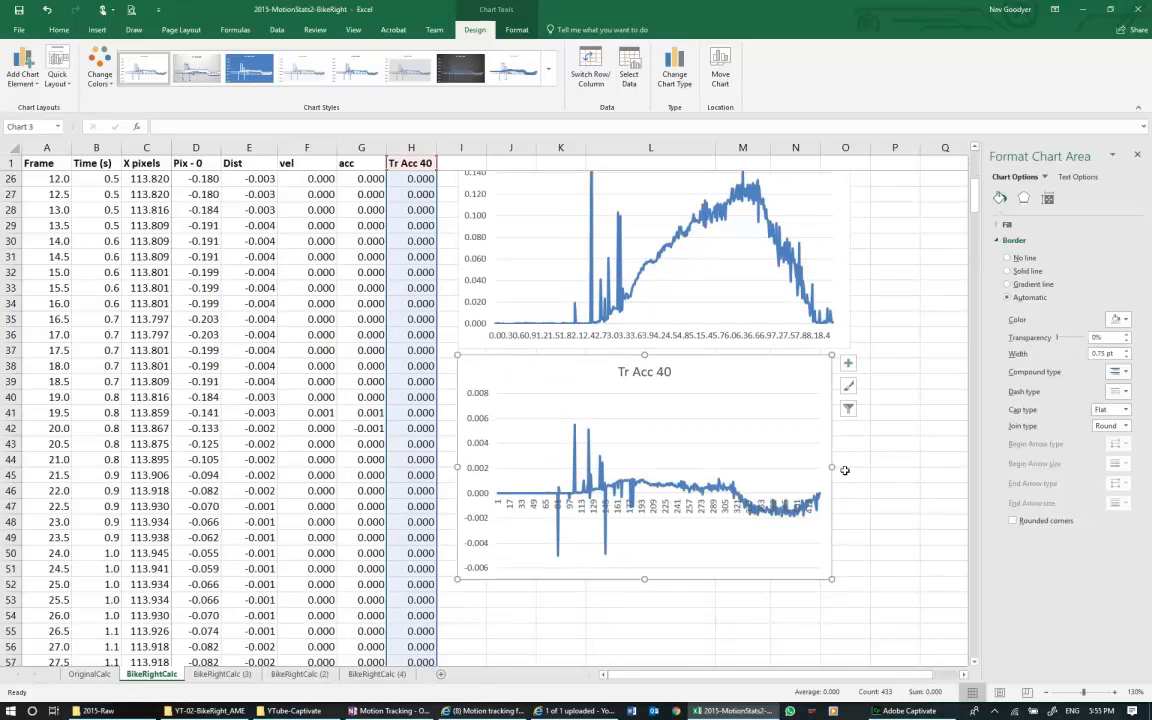
{"action": "left_click_drag", "start_coordinate": [832, 467], "coordinate": [849, 468]}
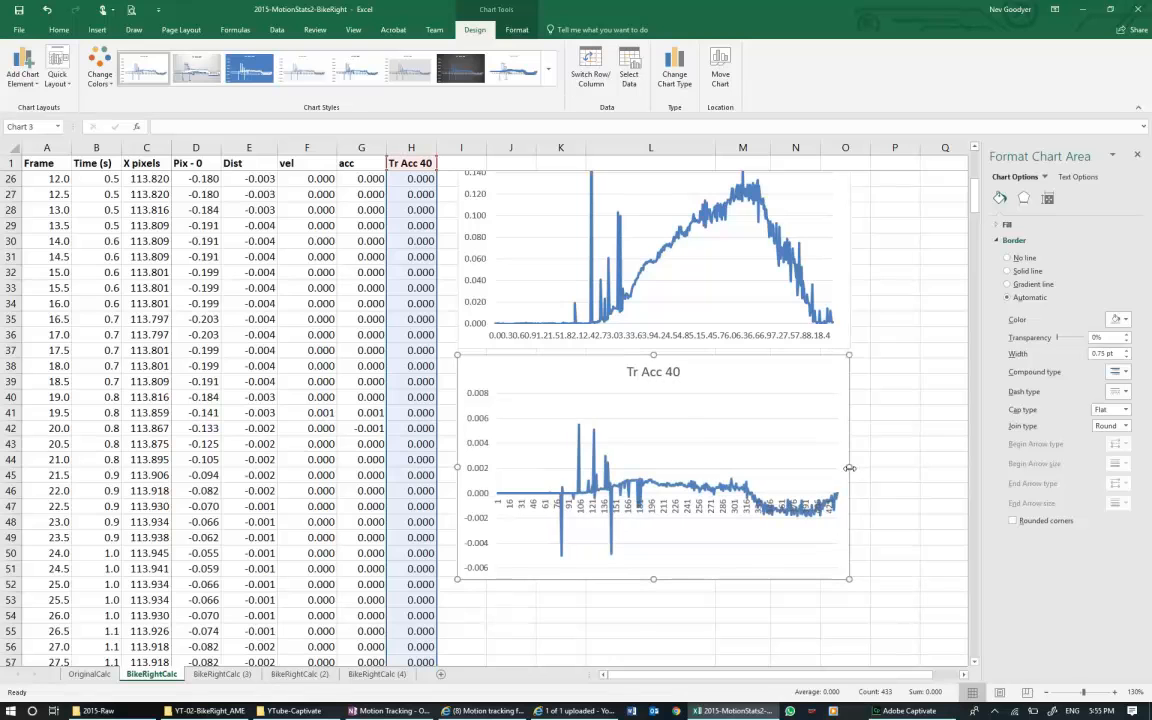
Copy the series values range of the Tr Acc 40 series from the chart's data source settings.
{"action": "right_click", "coordinate": [680, 437]}
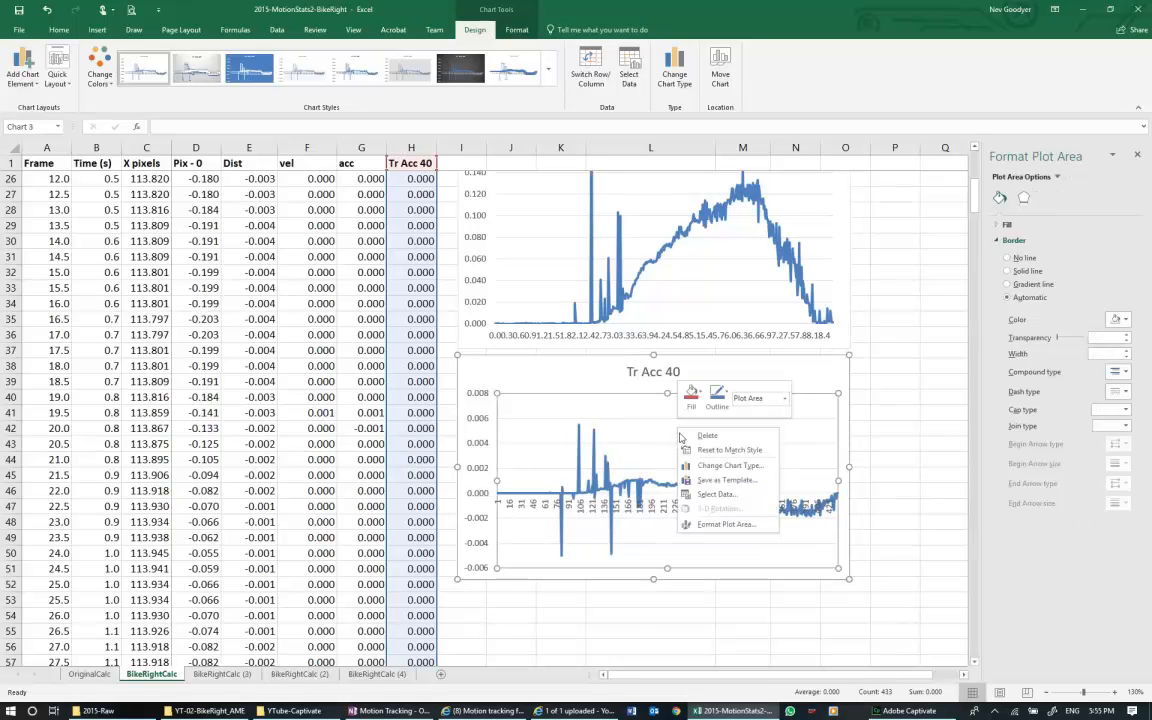
{"action": "left_click", "coordinate": [705, 494]}
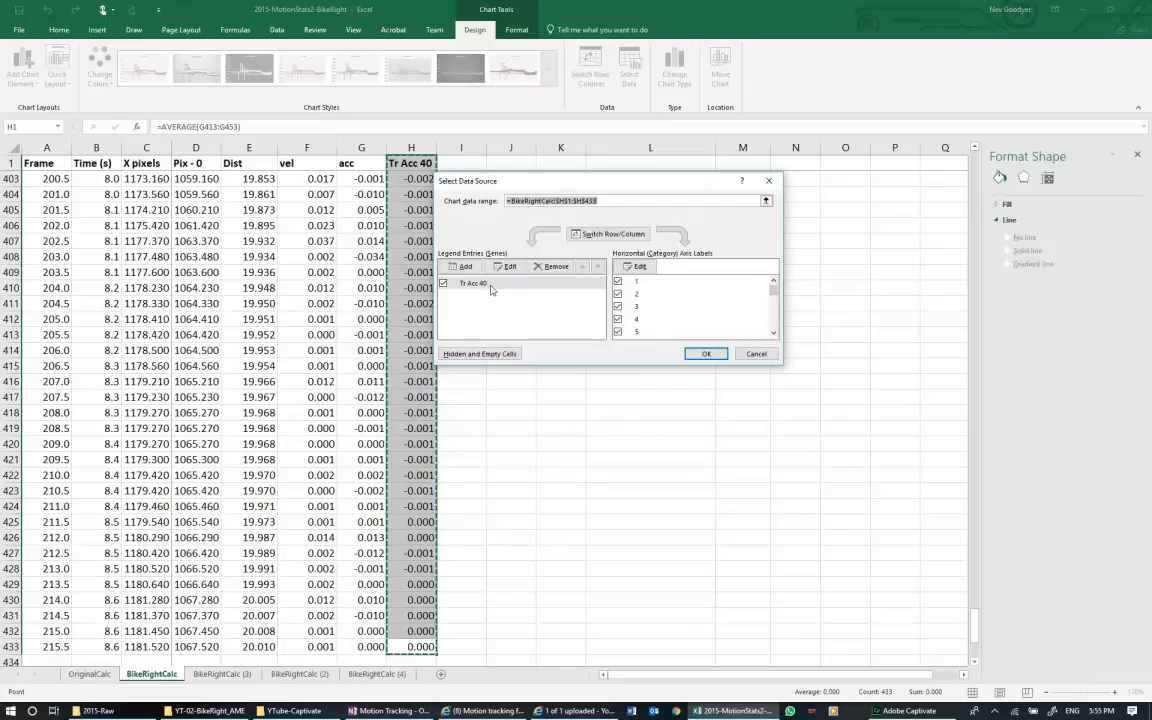
{"action": "left_click", "coordinate": [514, 269]}
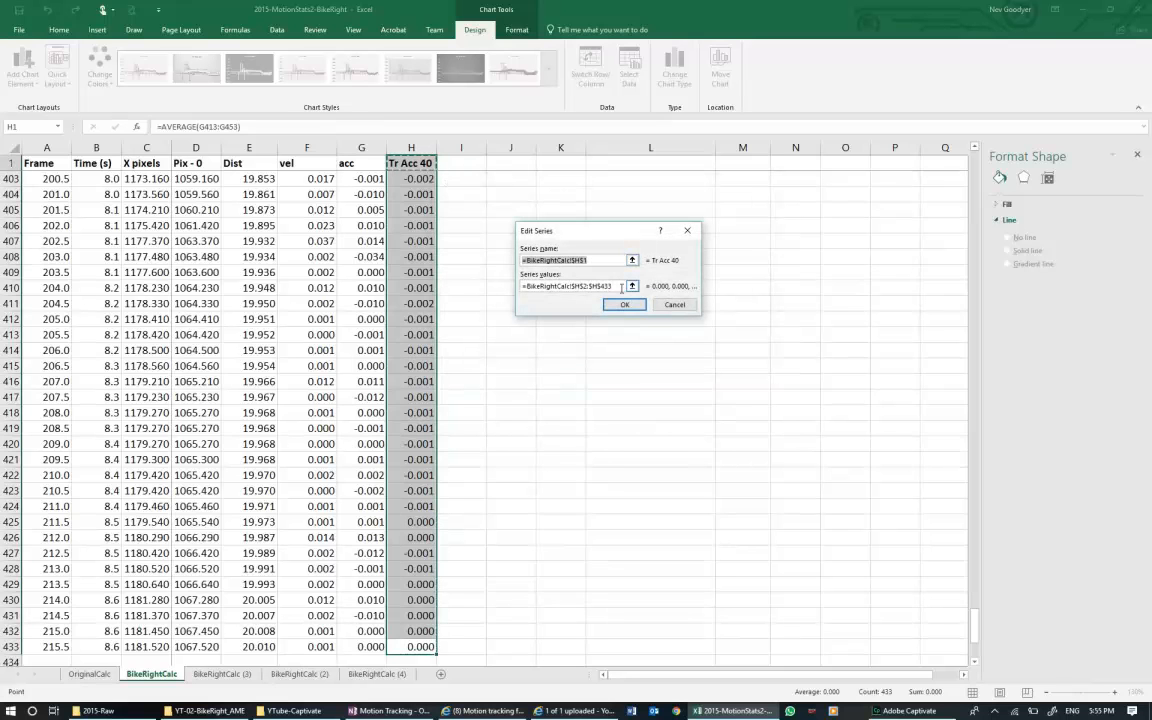
{"action": "left_click", "coordinate": [524, 288]}
{"action": "key", "text": "ctrl+c"}
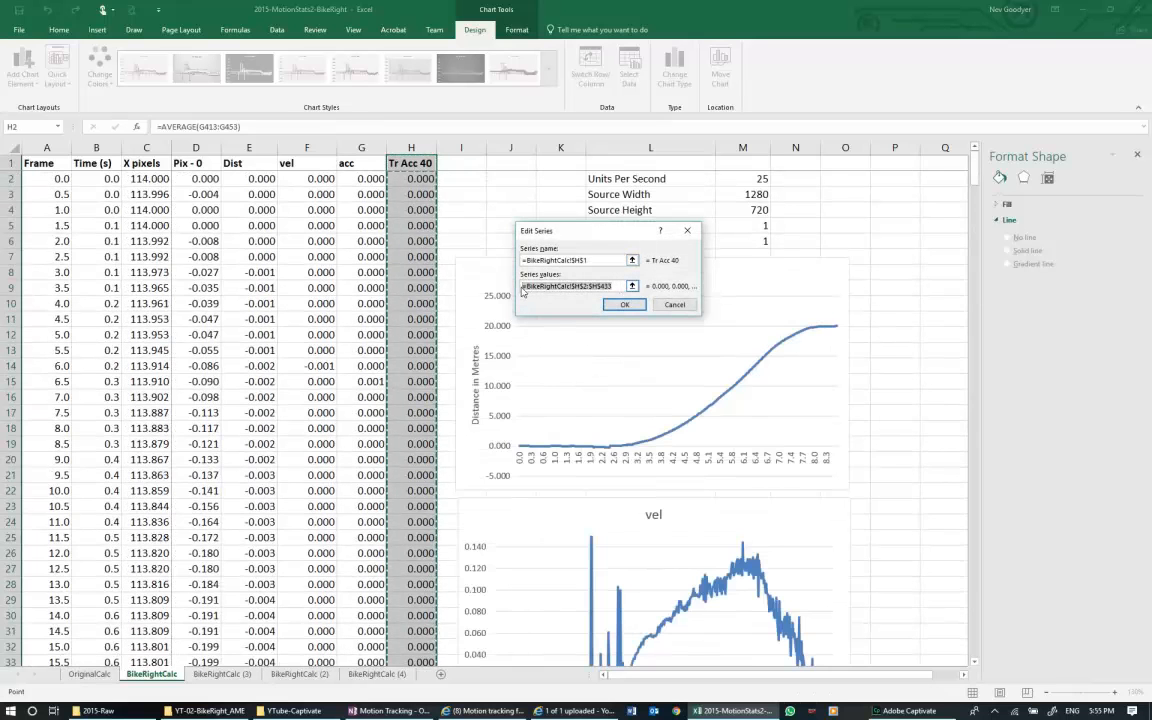
{"action": "left_click", "coordinate": [632, 303]}
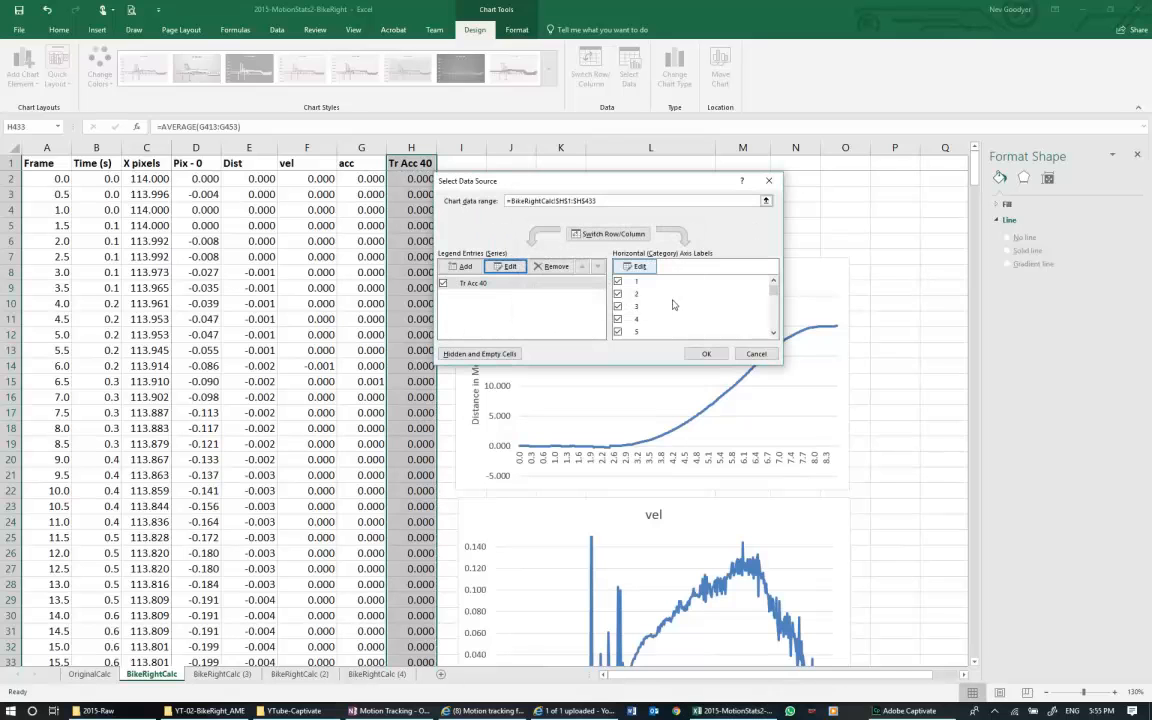
Set the Tr Acc 40 chart's horizontal axis labels to the Time column, =BikeRightCalc!$b$2:$b$433.
{"action": "left_click", "coordinate": [639, 267]}
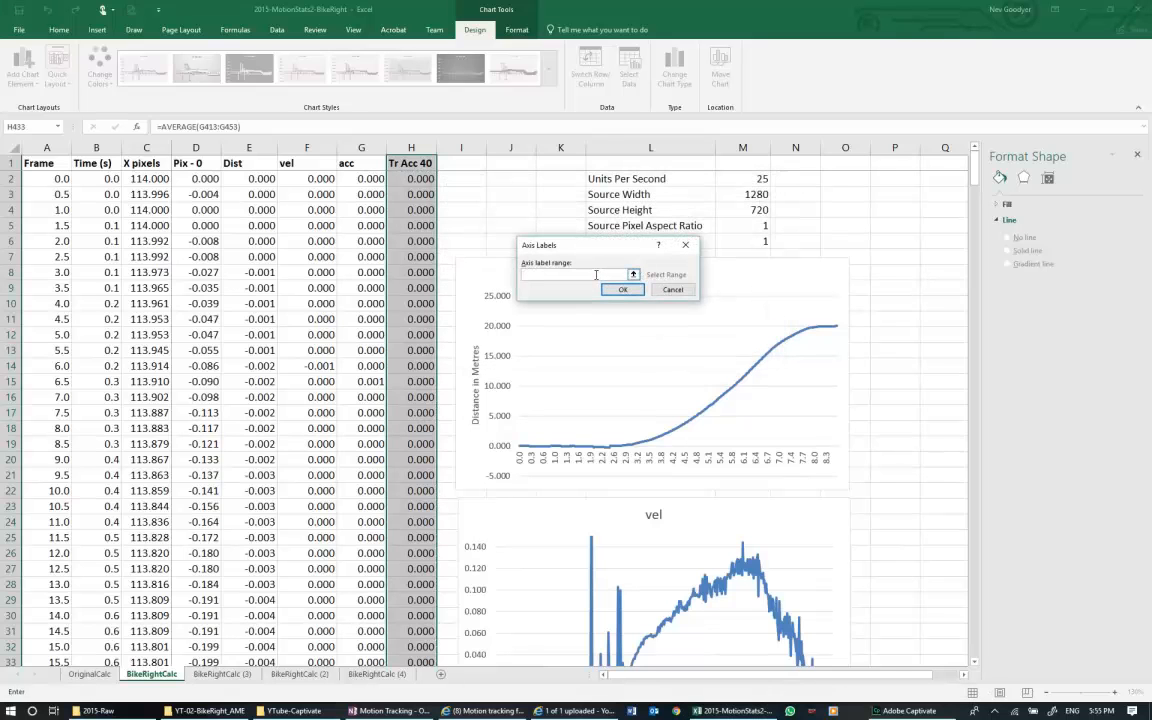
{"action": "key", "text": "ctrl+v"}
{"action": "key", "text": "BackSpace"}
{"action": "type", "text": "b"}
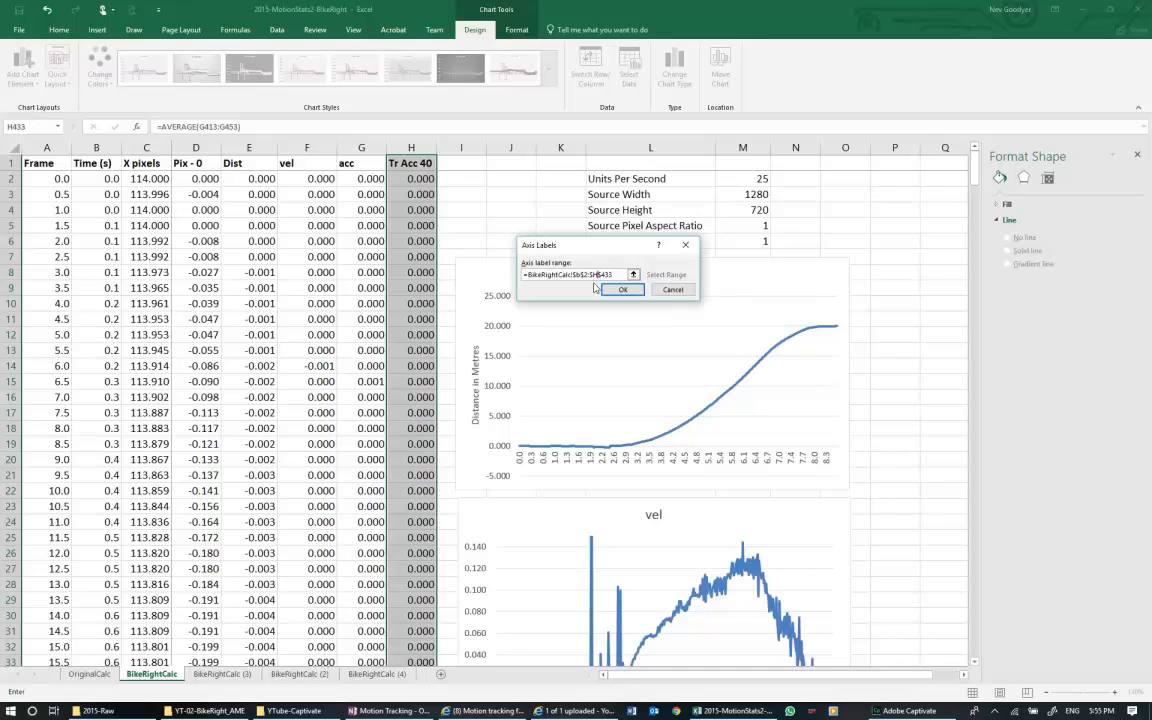
{"action": "key", "text": "BackSpace"}
{"action": "type", "text": "b"}
{"action": "left_click", "coordinate": [620, 289]}
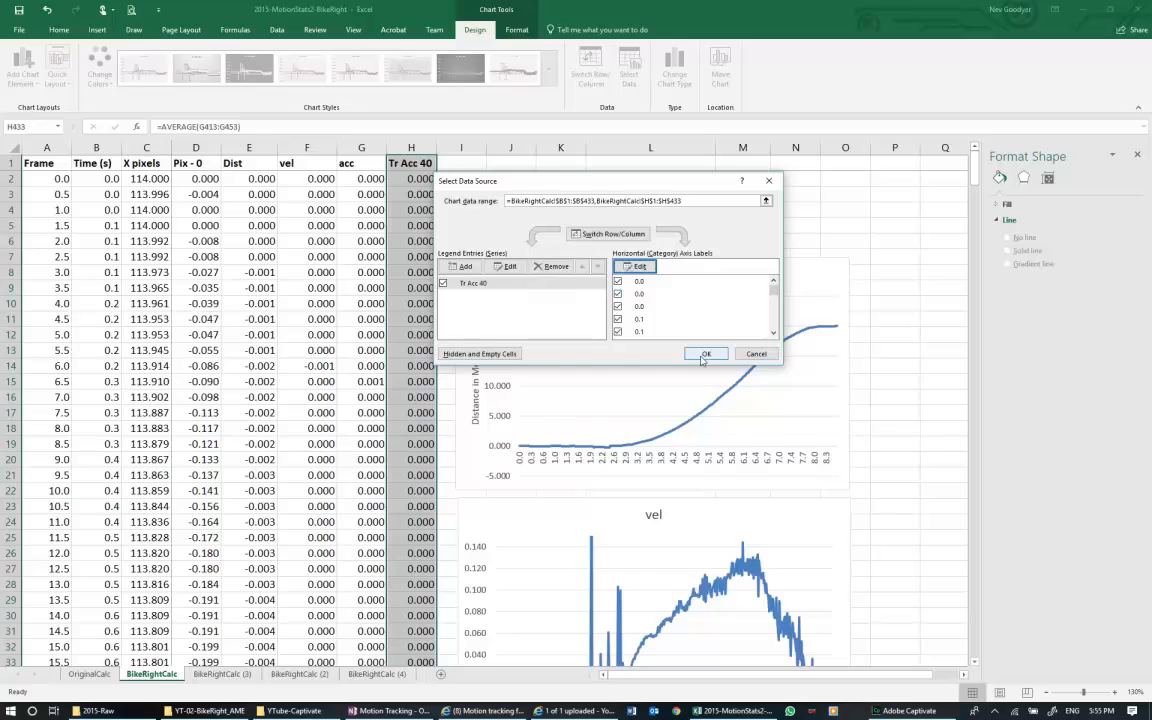
{"action": "left_click", "coordinate": [704, 354]}
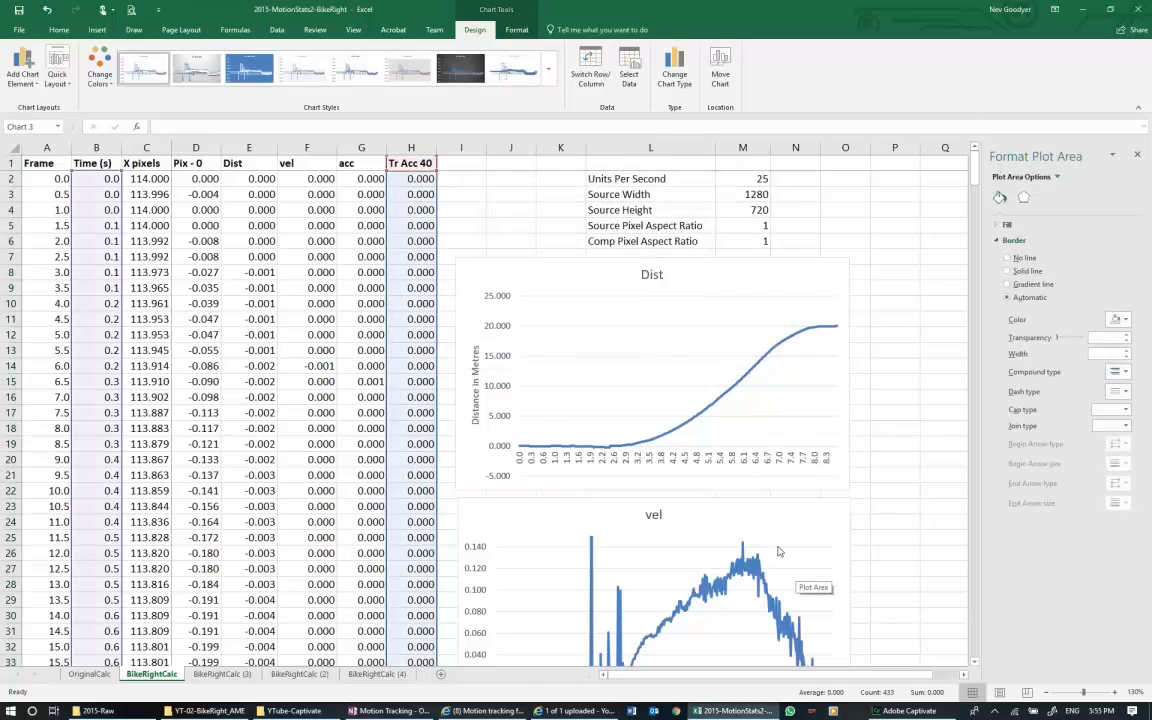
Set the minimum bound of the Tr Acc 40 chart's vertical axis to -0.002.
{"action": "scroll", "coordinate": [778, 551], "scroll_direction": "down", "scroll_amount": 10}
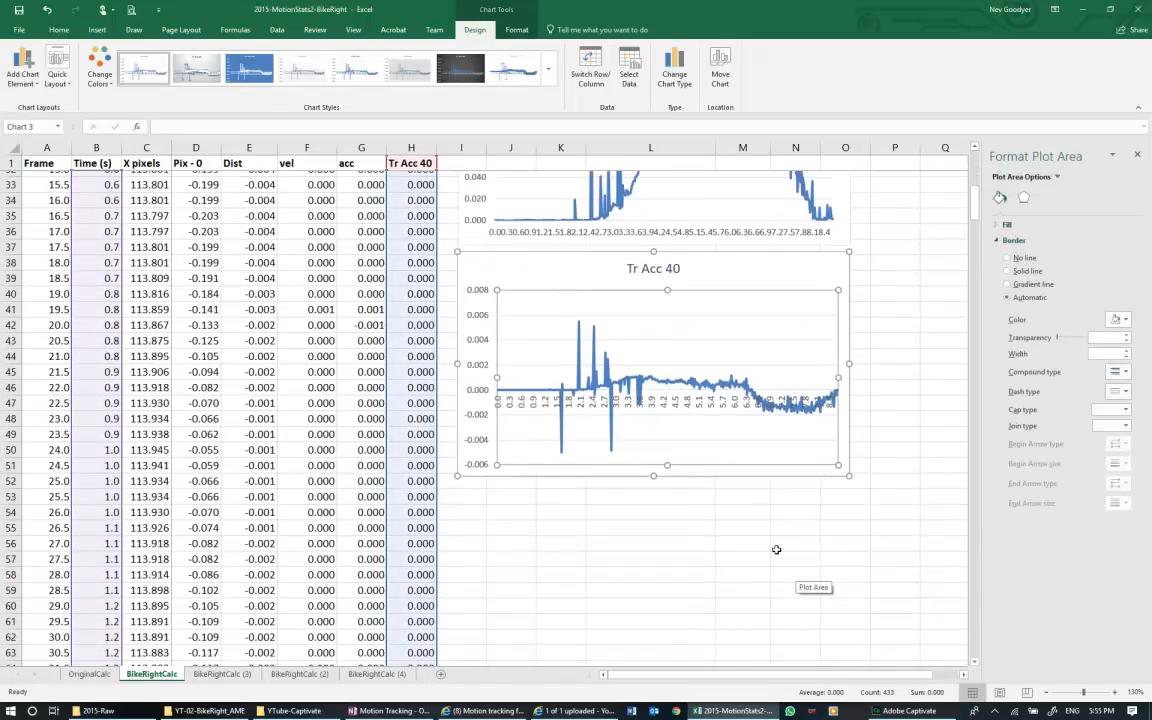
{"action": "scroll", "coordinate": [776, 549], "scroll_direction": "down", "scroll_amount": 2}
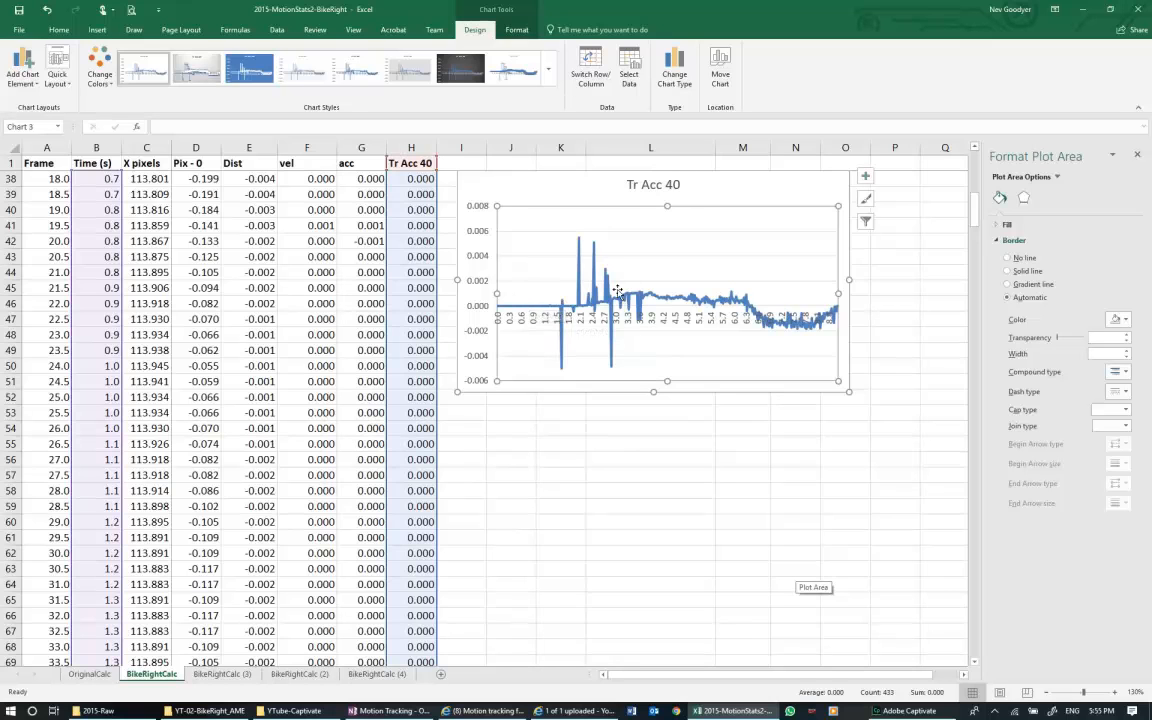
{"action": "left_click", "coordinate": [483, 287]}
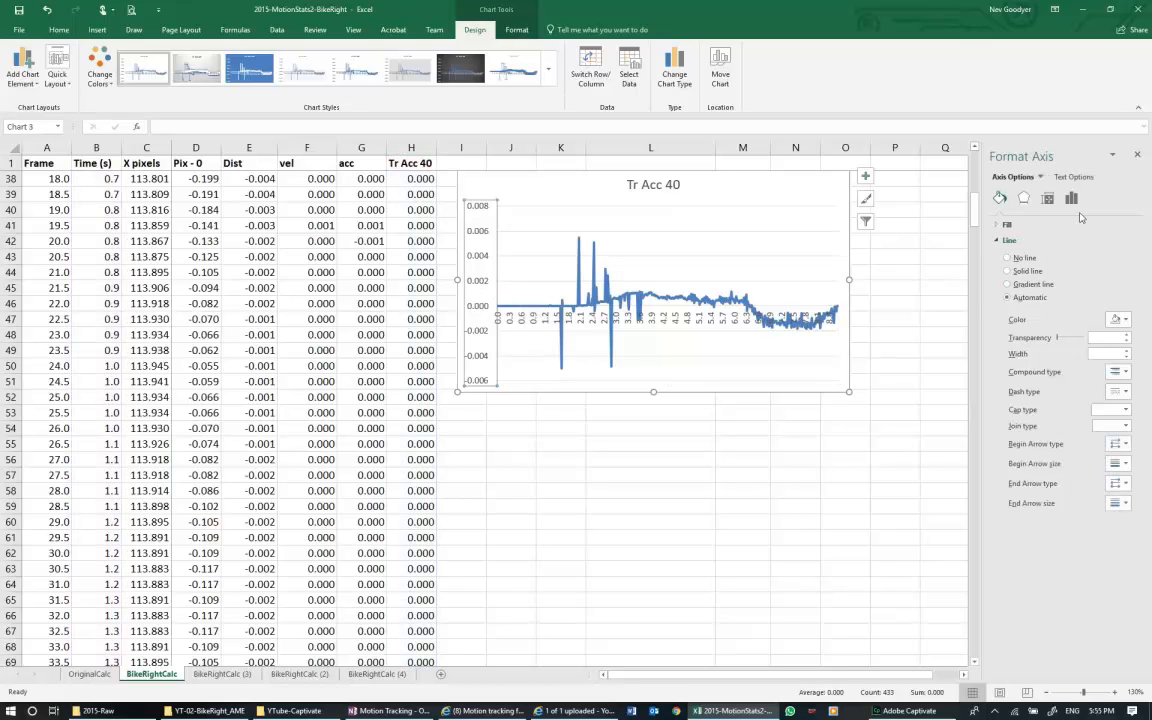
{"action": "left_click", "coordinate": [1072, 199]}
{"action": "left_click", "coordinate": [1004, 228]}
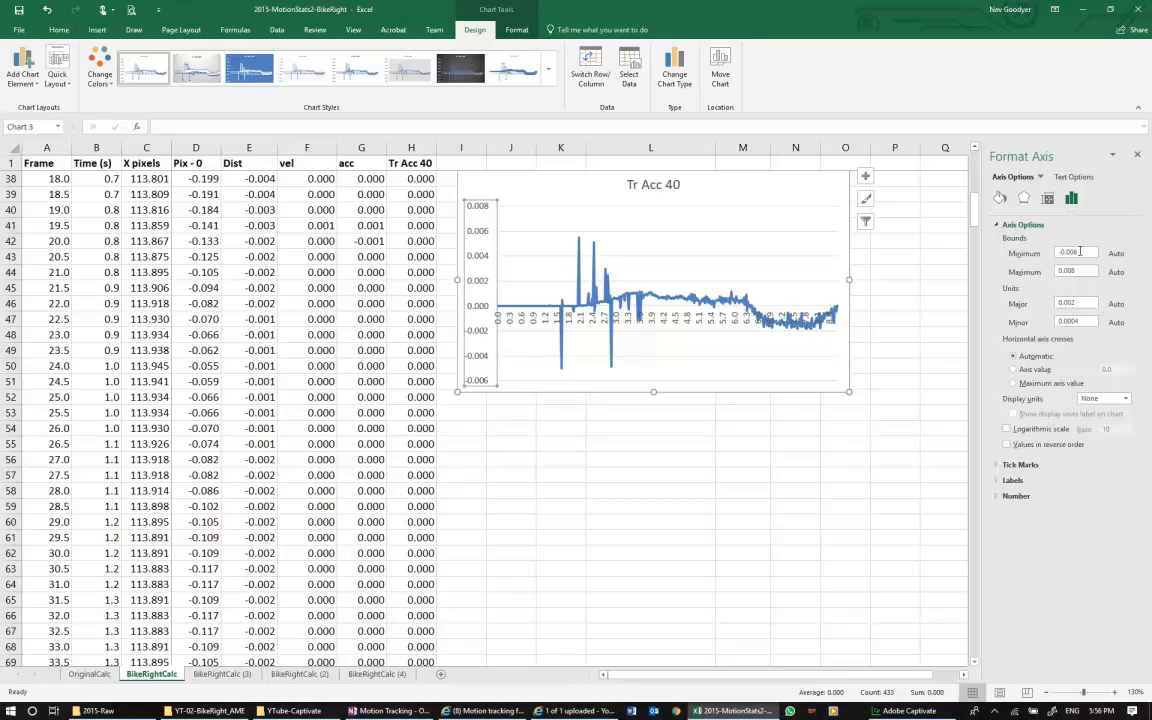
{"action": "left_click_drag", "start_coordinate": [1080, 251], "coordinate": [1058, 256]}
{"action": "left_click", "coordinate": [1083, 254]}
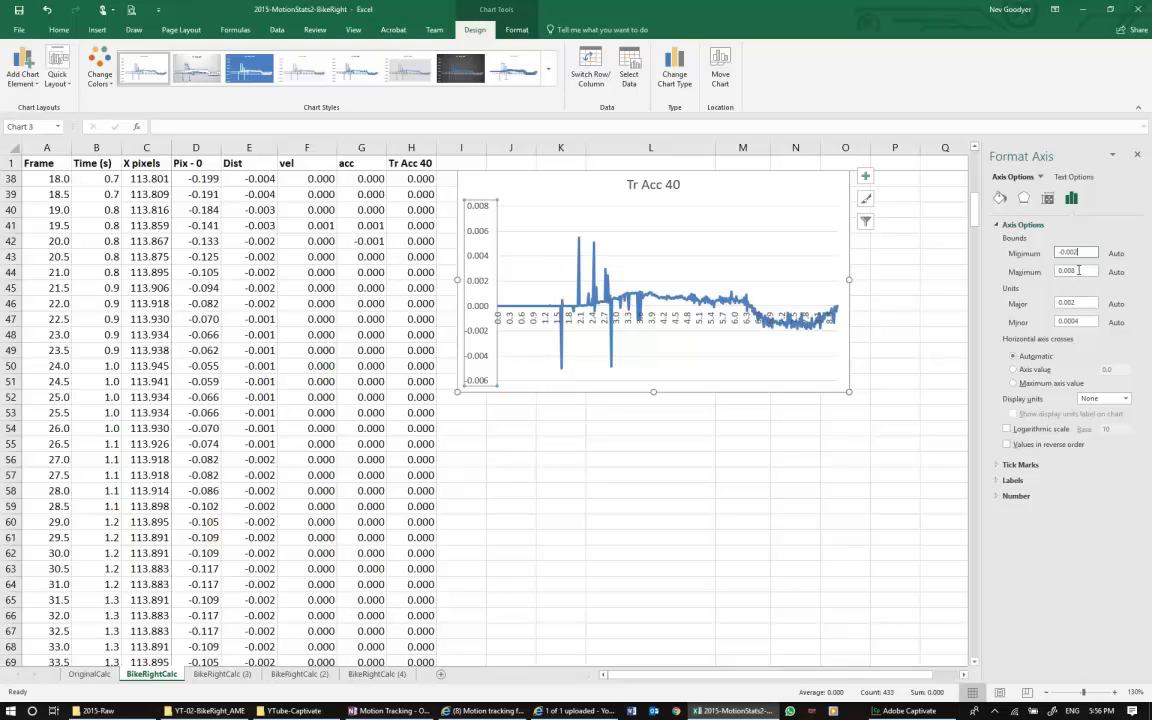
Try maximum bounds of 0.002 and 0.015 on the Tr Acc 40 chart's vertical axis.
{"action": "left_click", "coordinate": [1080, 270]}
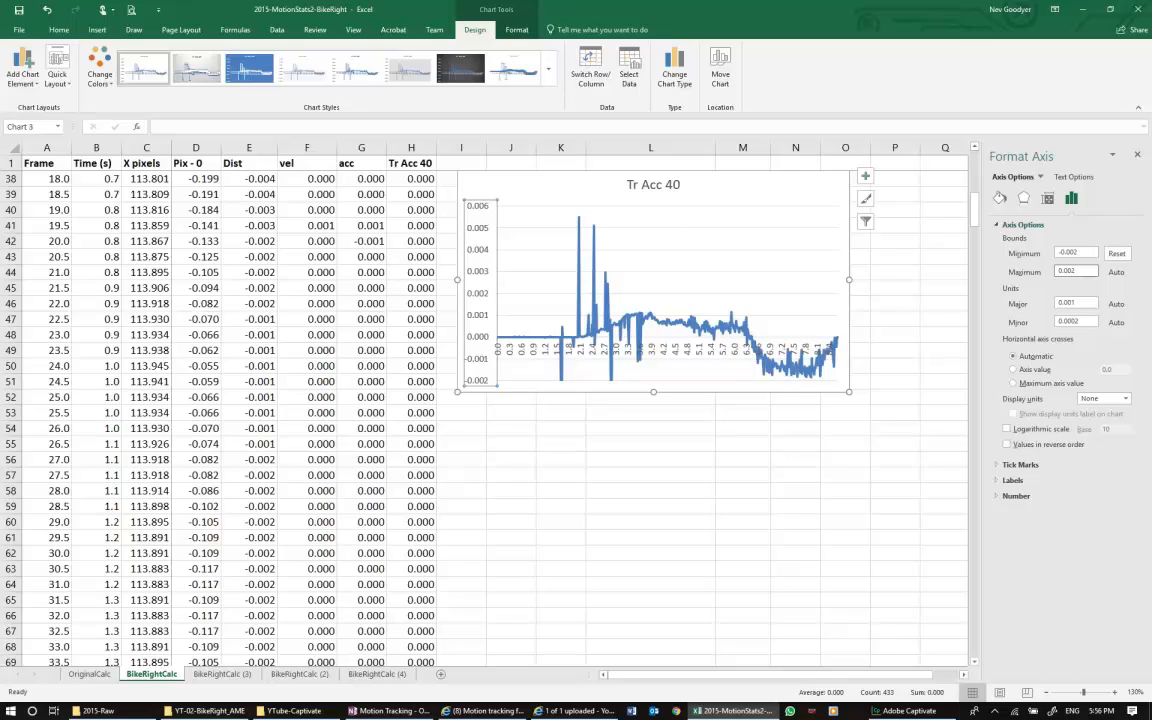
{"action": "key", "text": "Return"}
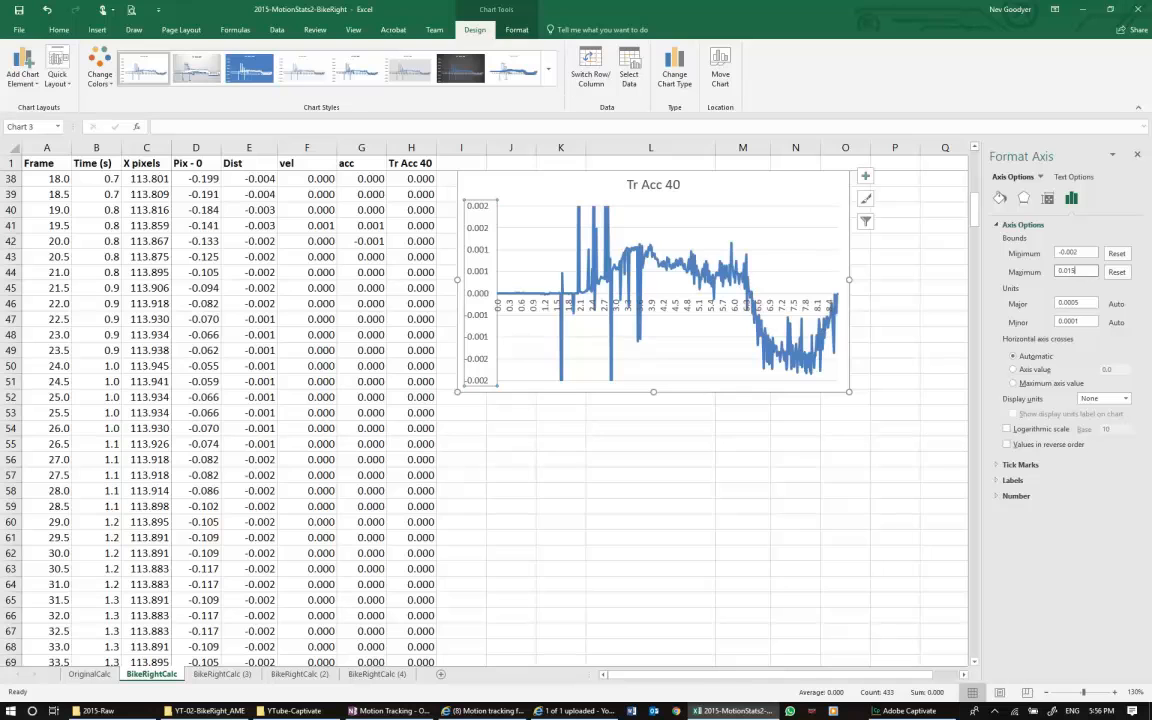
{"action": "key", "text": "Return"}
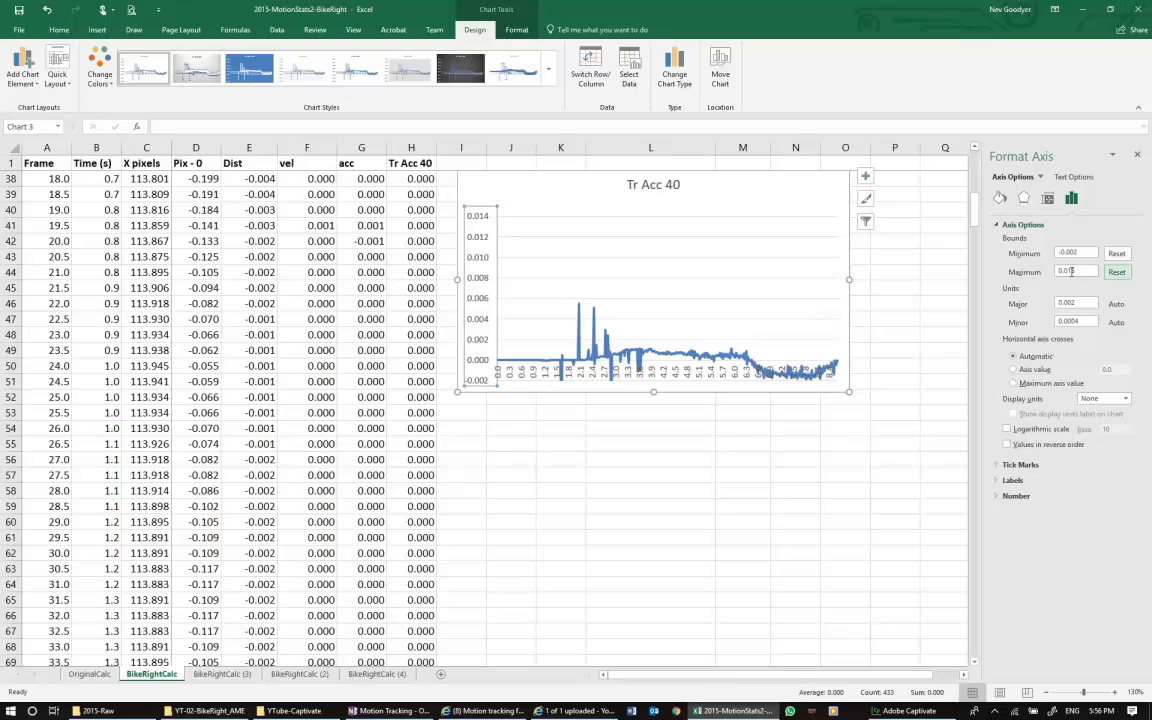
Set the maximum bound of the Tr Acc 40 chart's vertical axis to 0.0015 and deselect the chart.
{"action": "left_click", "coordinate": [1081, 271]}
{"action": "key", "text": "Tab"}
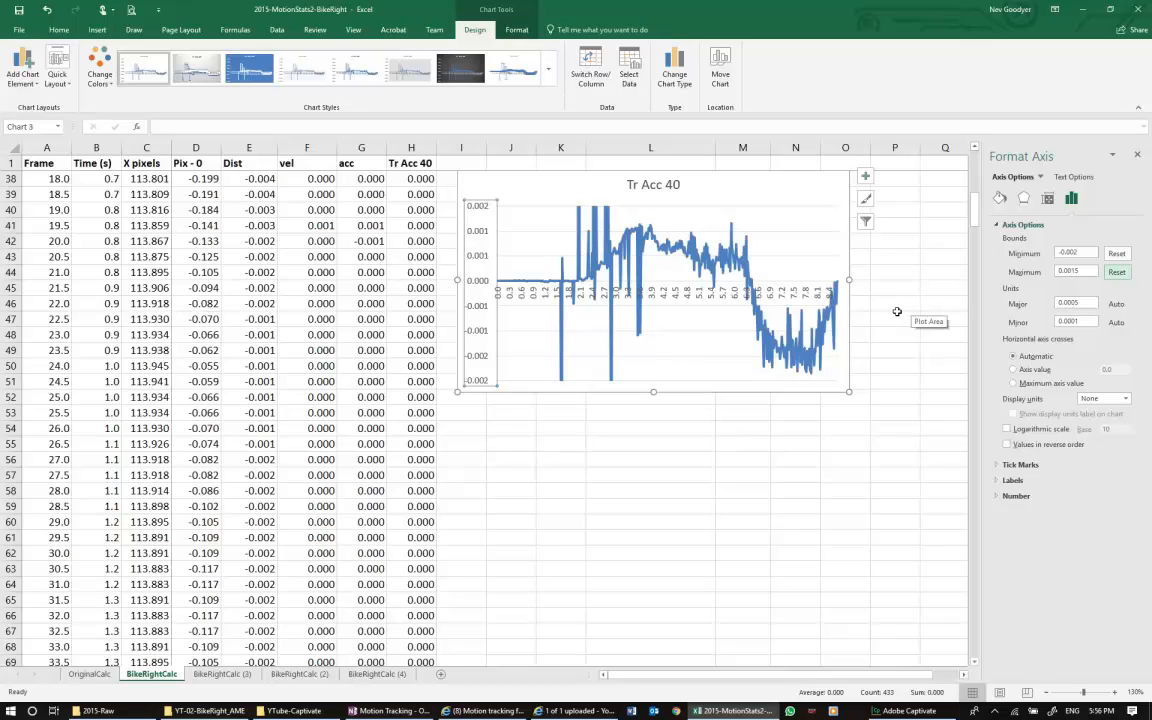
{"action": "scroll", "coordinate": [831, 353], "scroll_direction": "up", "scroll_amount": 4}
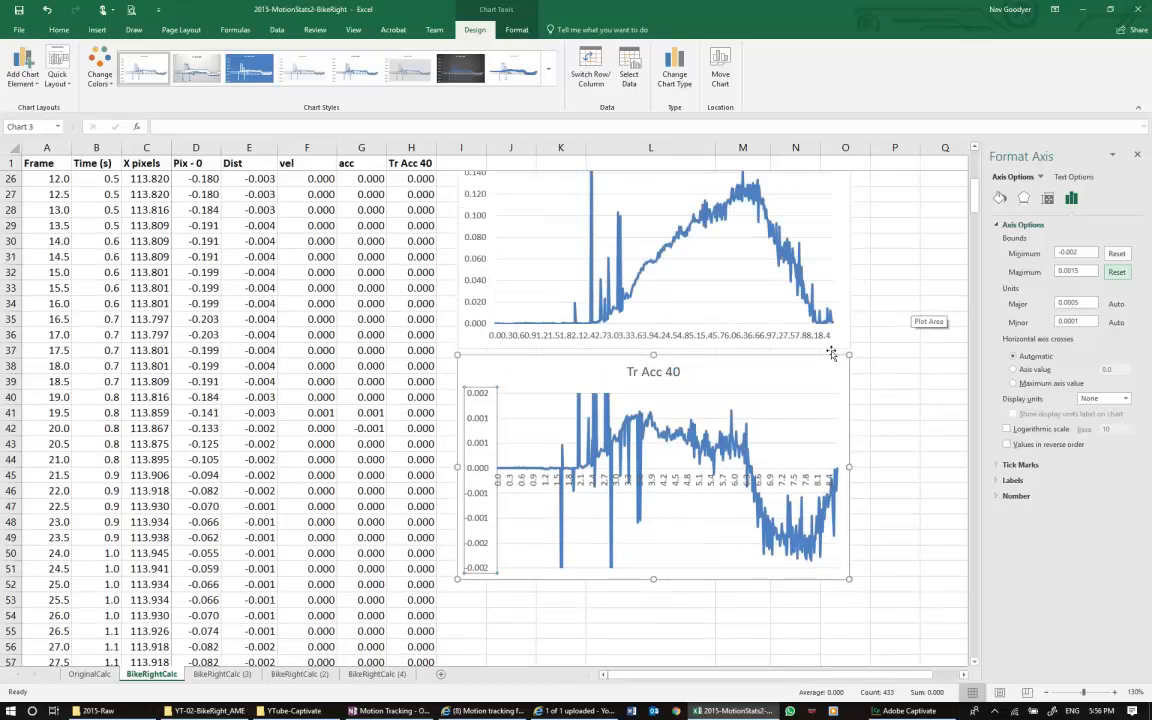
{"action": "scroll", "coordinate": [831, 353], "scroll_direction": "up", "scroll_amount": 1}
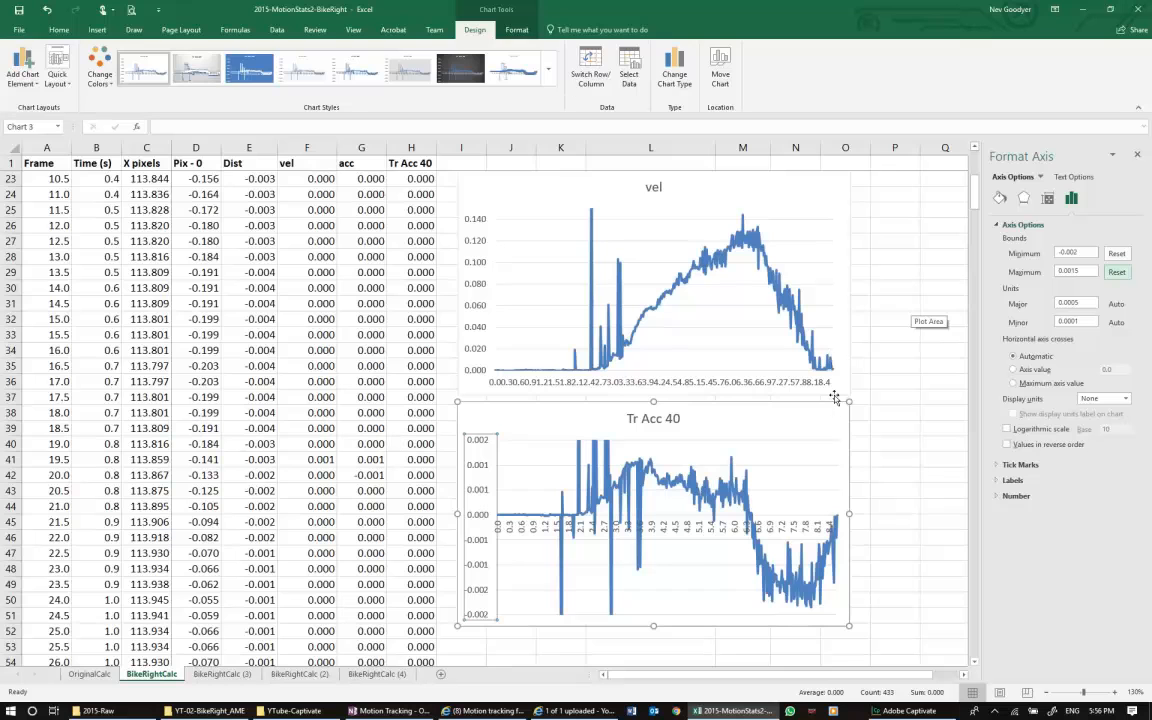
{"action": "left_click", "coordinate": [884, 443]}
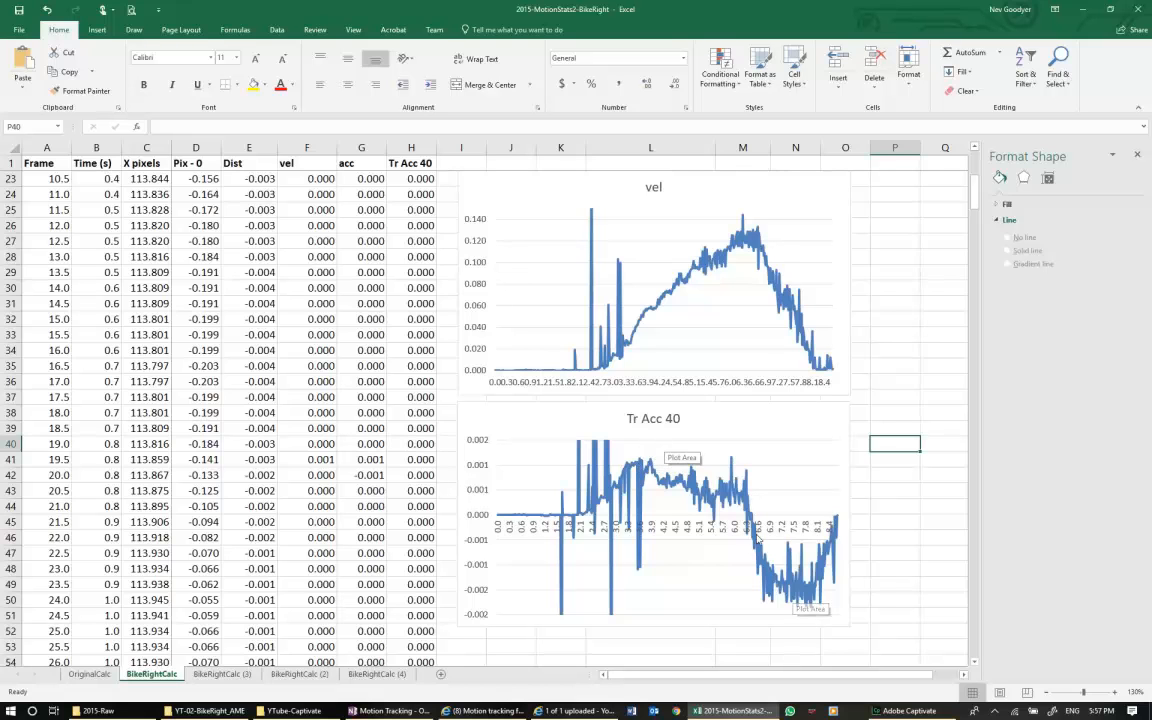
Close the formatting pane, collapse the ribbon and reduce the sheet zoom to 115% to make room for the stacked charts.
{"action": "mouse_move", "coordinate": [799, 596]}
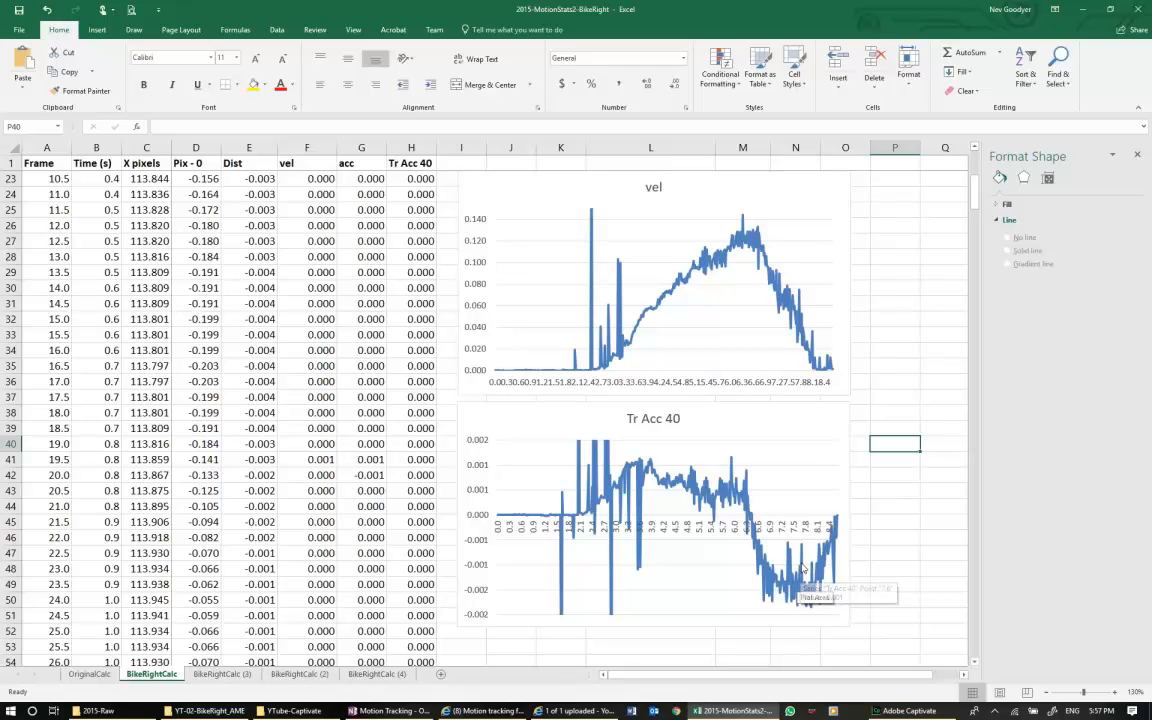
{"action": "scroll", "coordinate": [758, 508], "scroll_direction": "down", "scroll_amount": 2}
{"action": "scroll", "coordinate": [758, 512], "scroll_direction": "up", "scroll_amount": 2}
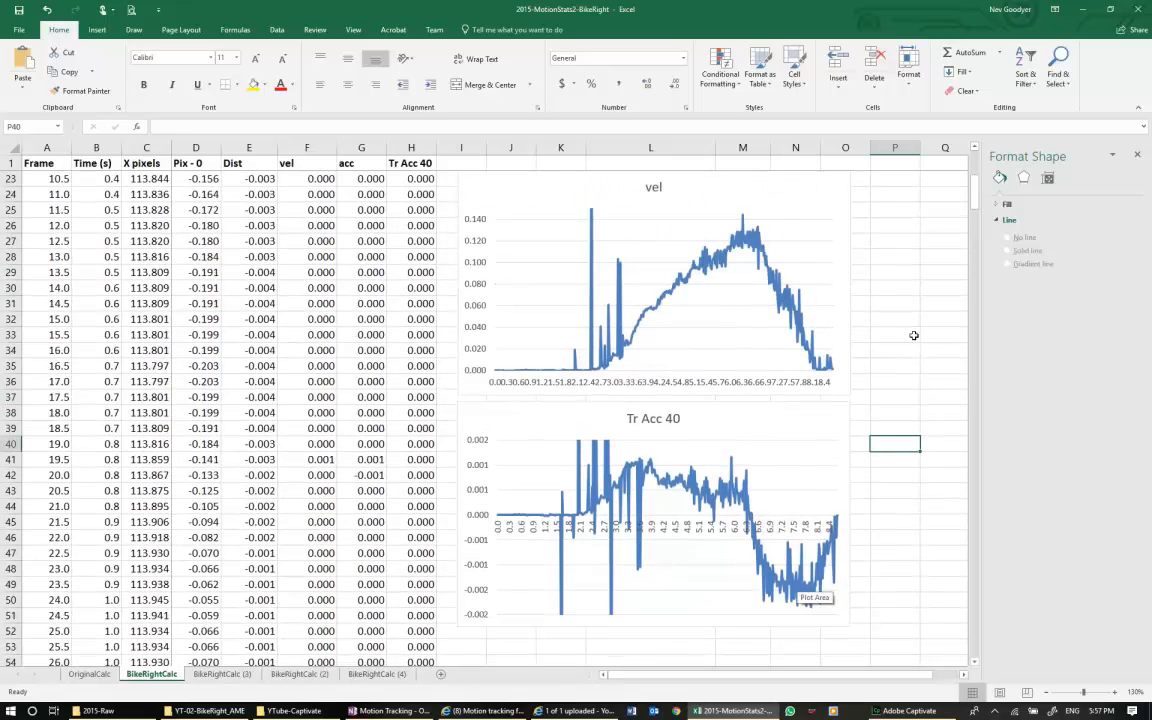
{"action": "left_click", "coordinate": [1137, 155]}
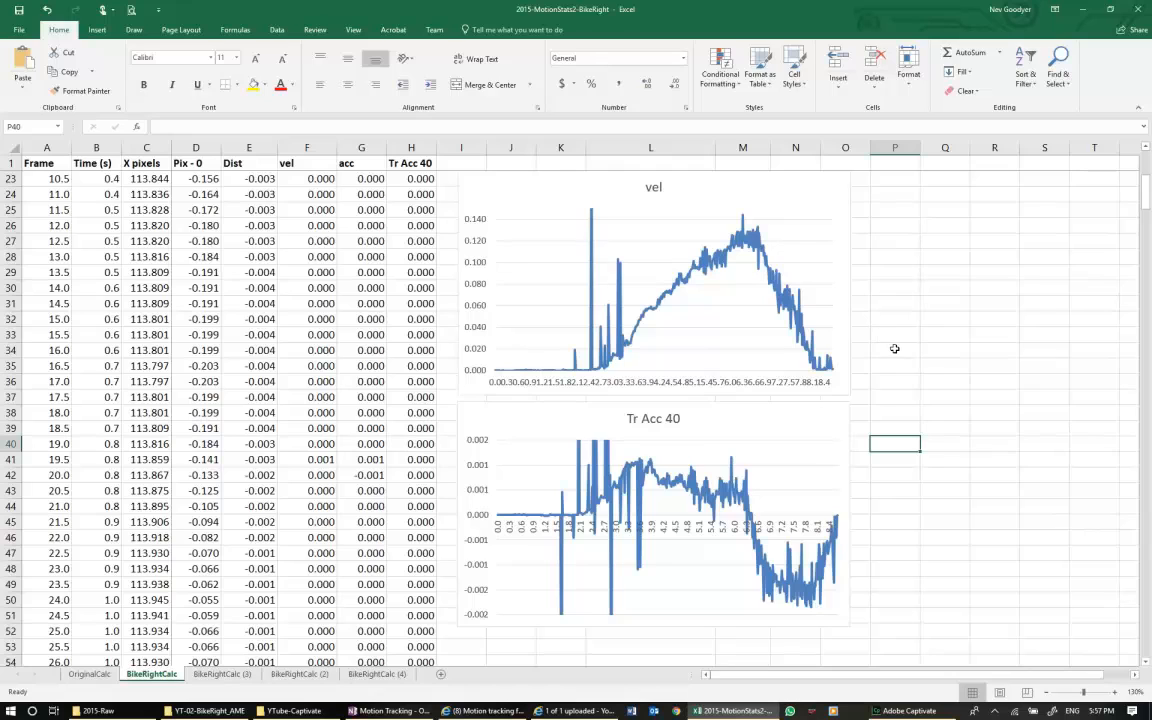
{"action": "scroll", "coordinate": [897, 354], "scroll_direction": "down", "scroll_amount": 1, "text": "ctrl"}
{"action": "left_click", "coordinate": [1138, 108]}
{"action": "scroll", "coordinate": [959, 265], "scroll_direction": "up", "scroll_amount": 5}
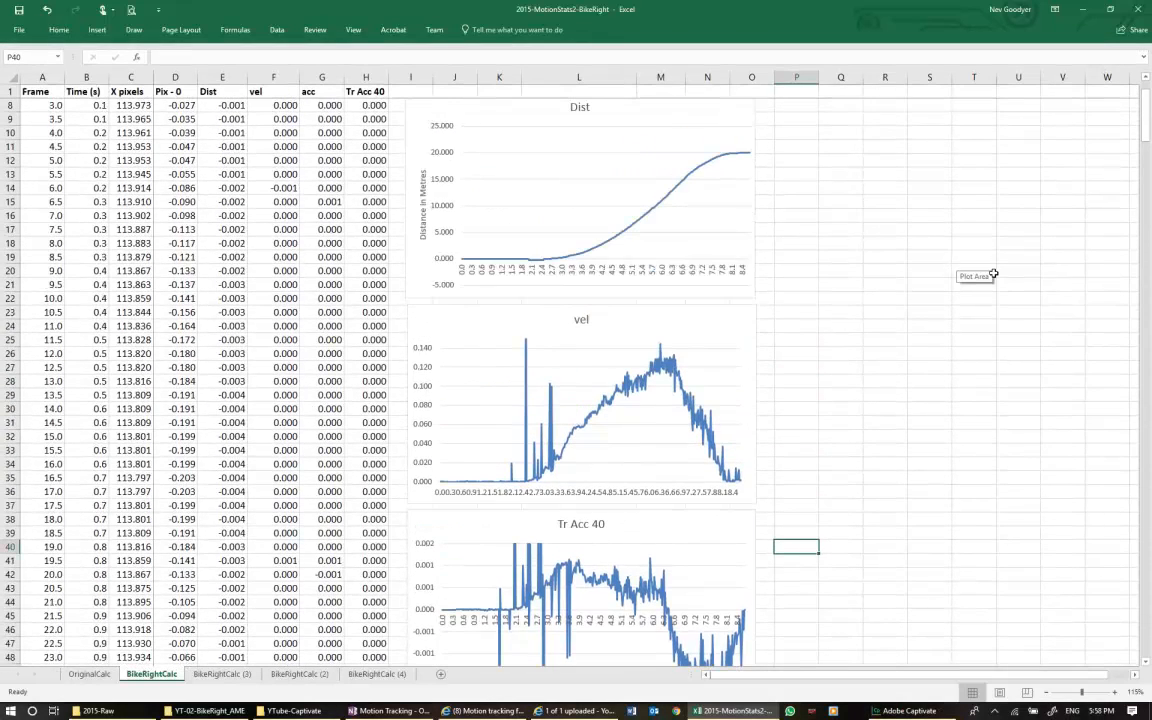
Compare the Dist, vel and Tr Acc 40 charts against one another along their time axes.
{"action": "left_click_drag", "start_coordinate": [1147, 131], "coordinate": [1147, 134]}
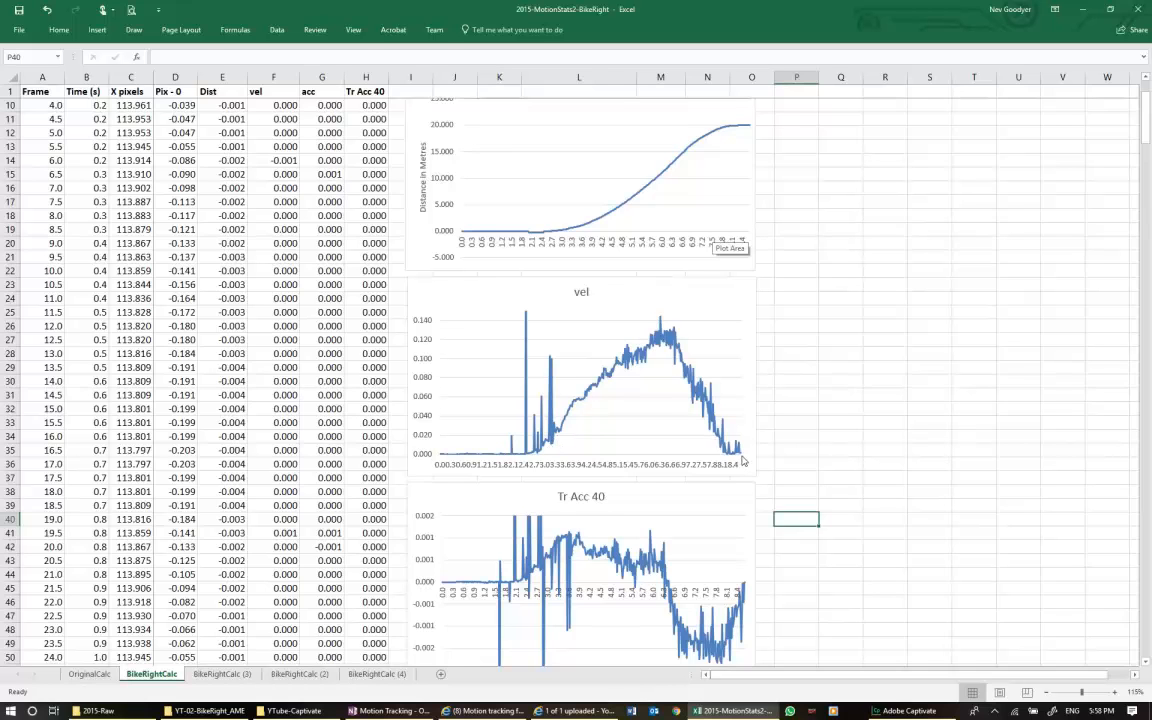
{"action": "mouse_move", "coordinate": [743, 459]}
{"action": "mouse_move", "coordinate": [671, 592]}
{"action": "scroll", "coordinate": [870, 431], "scroll_direction": "down", "scroll_amount": 2}
{"action": "scroll", "coordinate": [870, 431], "scroll_direction": "down", "scroll_amount": 3}
{"action": "scroll", "coordinate": [869, 432], "scroll_direction": "up", "scroll_amount": 8}
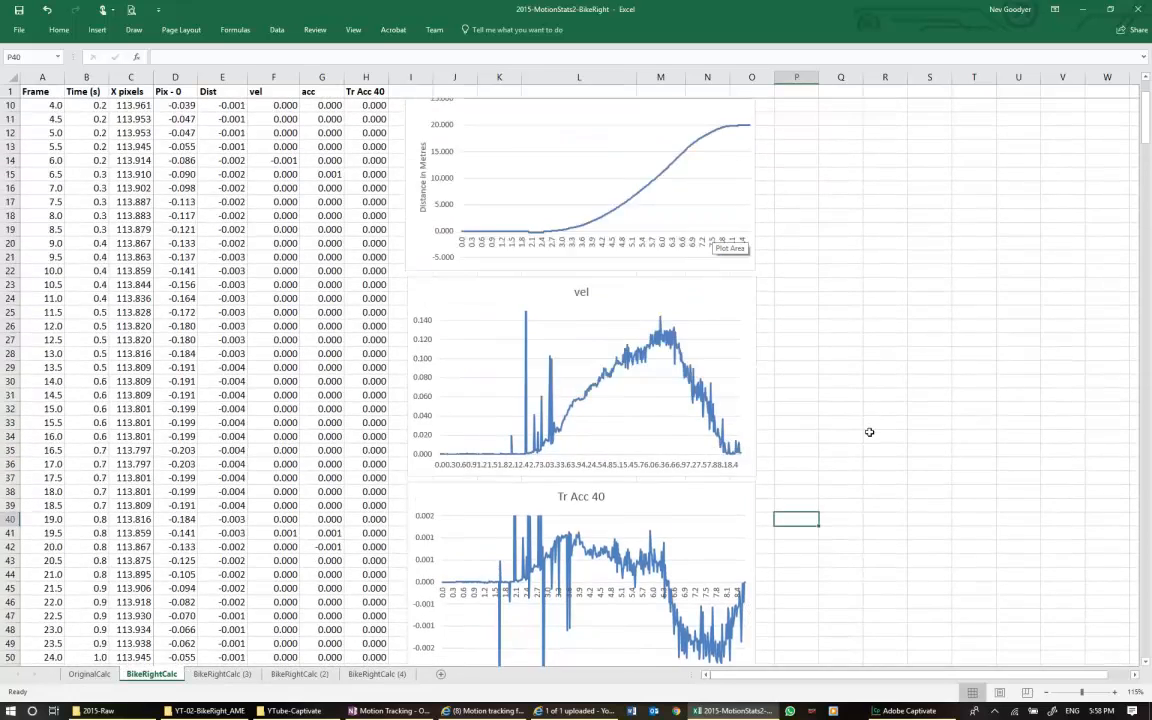